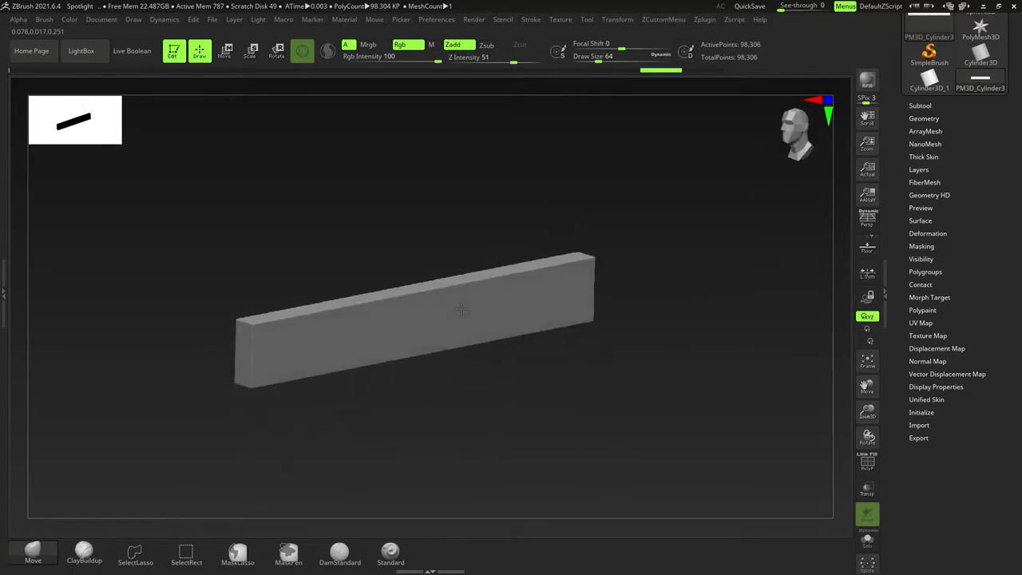
- Examine the plank mesh from several angles and distances with its polyframe wireframe shown, and hide the wireframe again
right_click_drag(461, 311, 447, 312)
right_click_drag(371, 342, 399, 376, "ctrl")
key("shift+f")
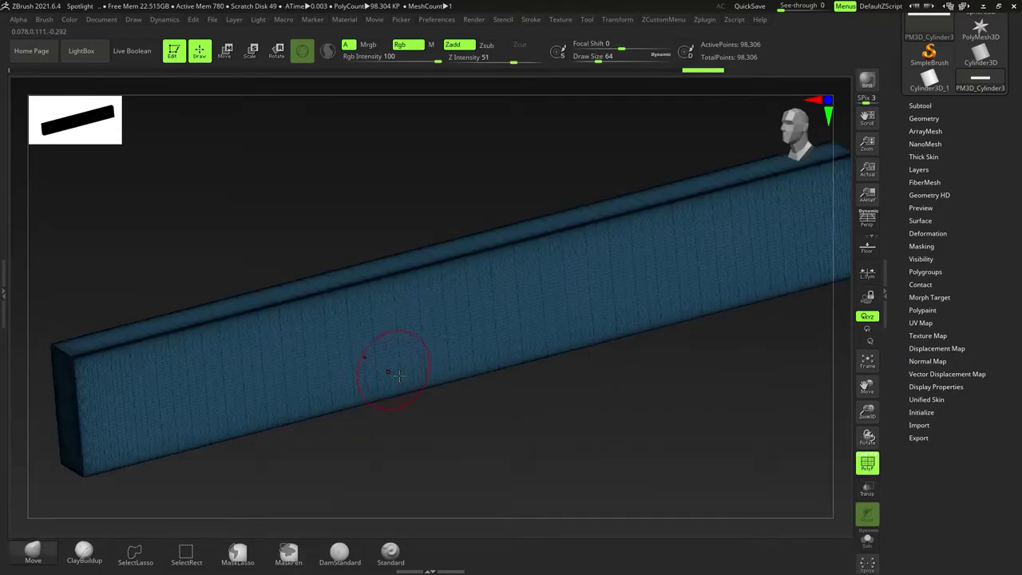
right_click_drag(309, 373, 334, 368)
left_click_drag(335, 367, 355, 354)
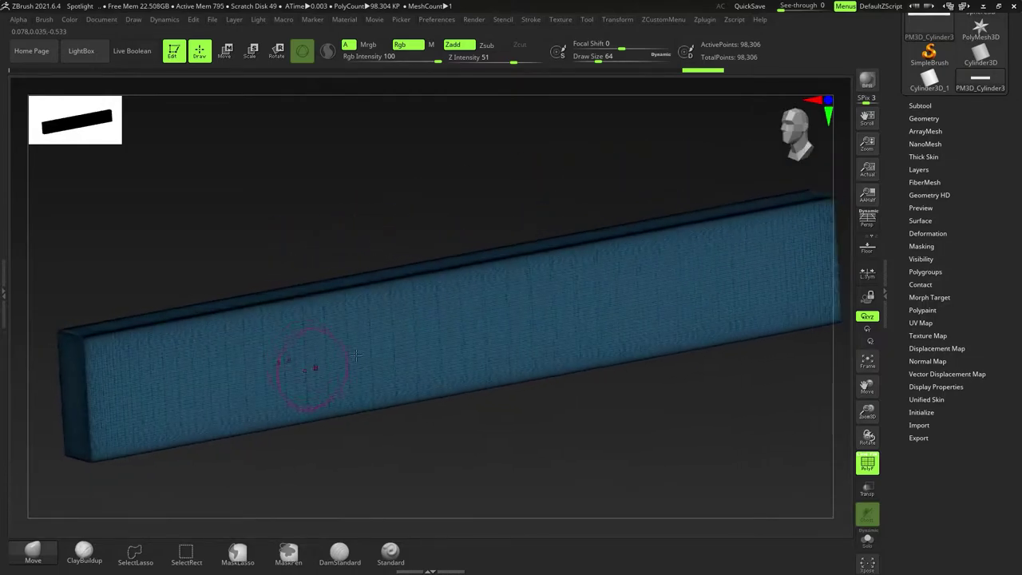
scroll(571, 326, "down", 4)
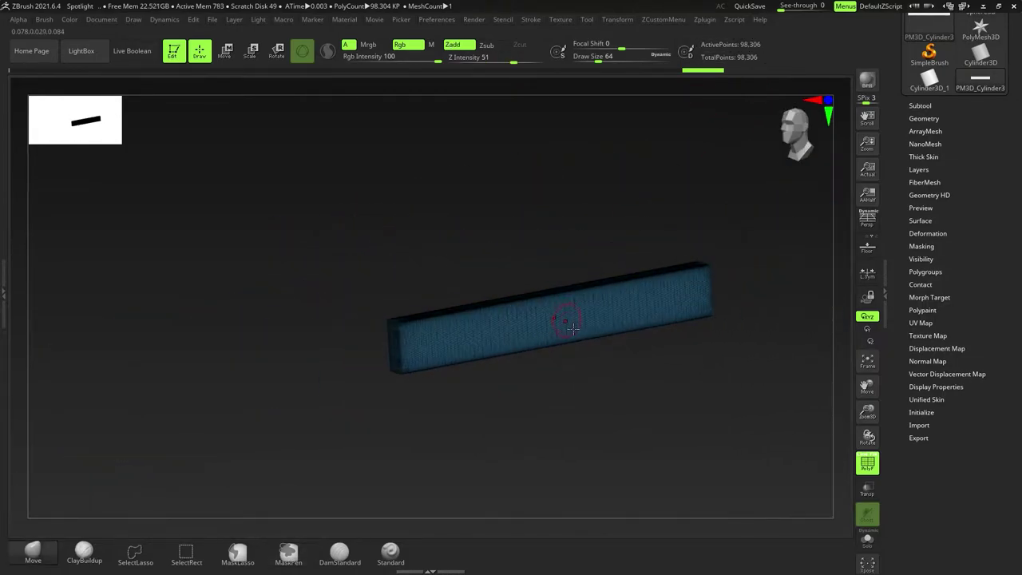
key("shift+f")
left_click_drag(589, 347, 550, 383, "shift")
- Import the rebar photo 01.jpg from the Steel reference folder as a texture
left_click(566, 22)
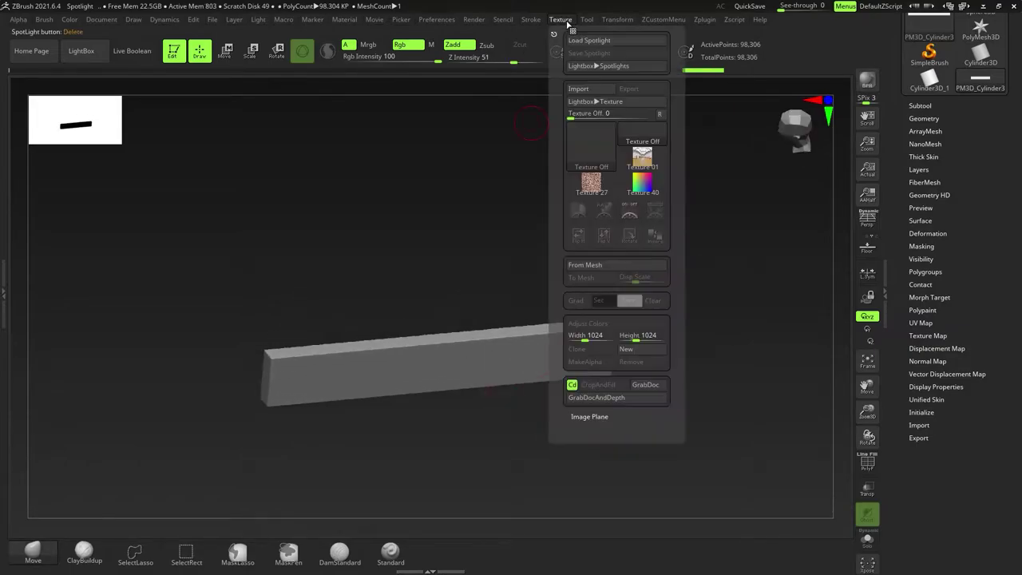
left_click(586, 91)
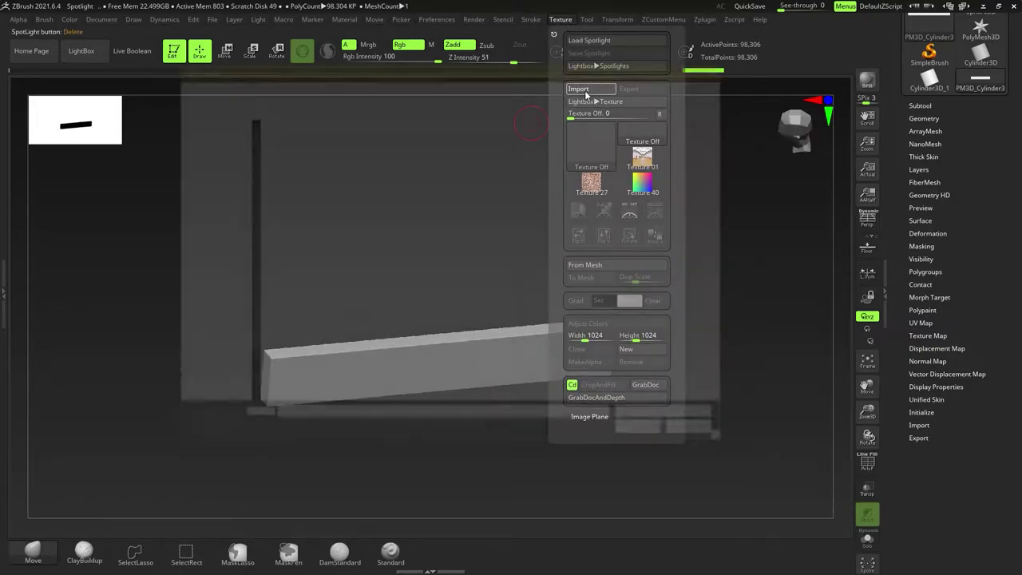
double_click(296, 138)
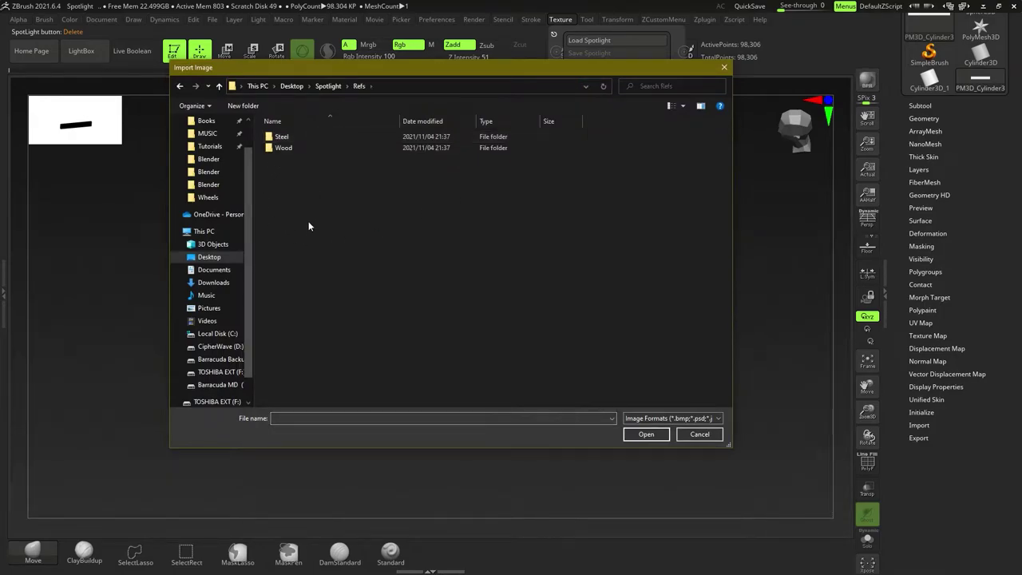
double_click(285, 136)
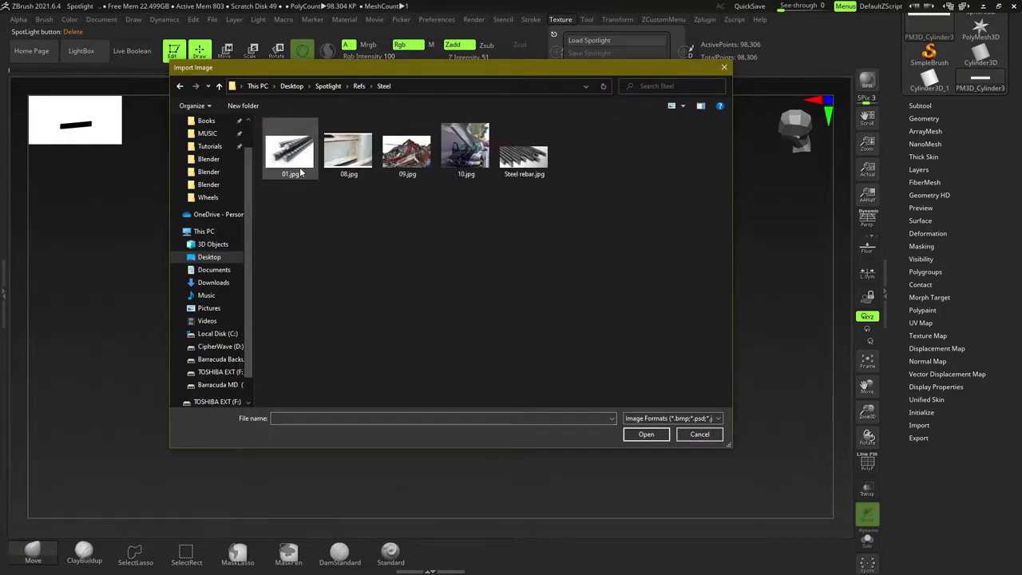
left_click(301, 172)
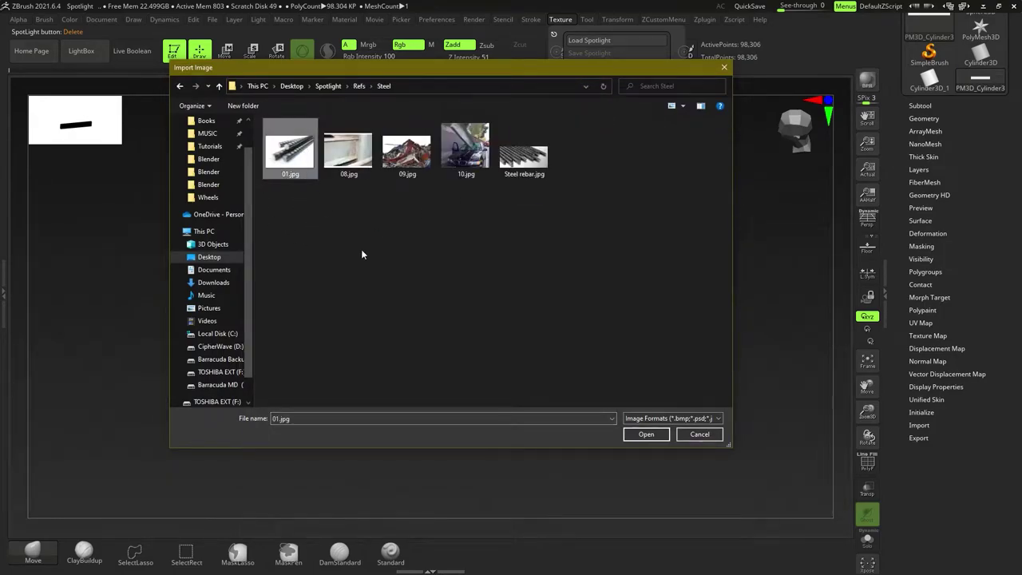
left_click(652, 433)
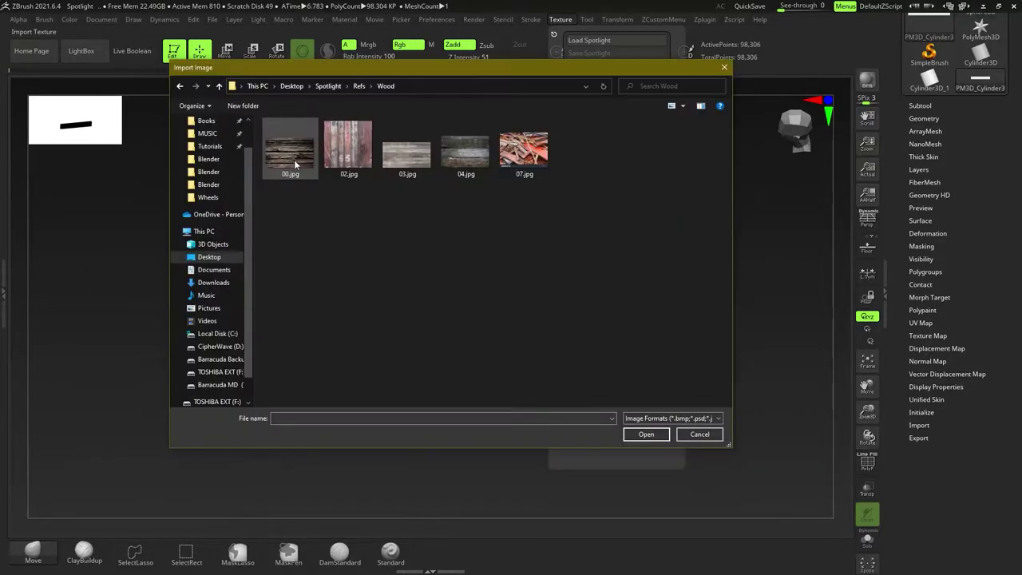
- Import 00.jpg, 03.jpg and 04.jpg together from the Wood reference folder as textures
left_click(294, 160)
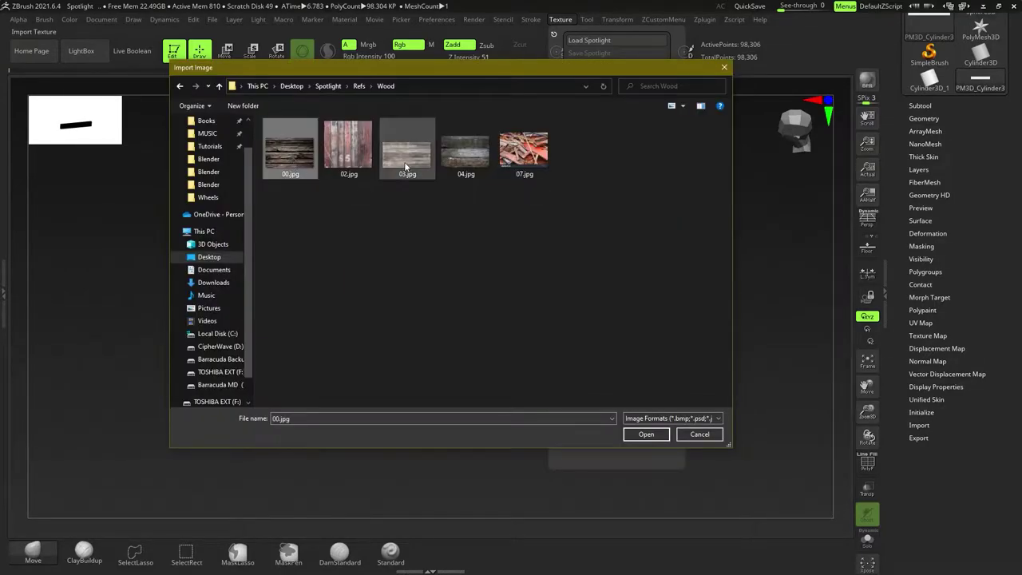
left_click(405, 166, "ctrl")
left_click(460, 170, "ctrl")
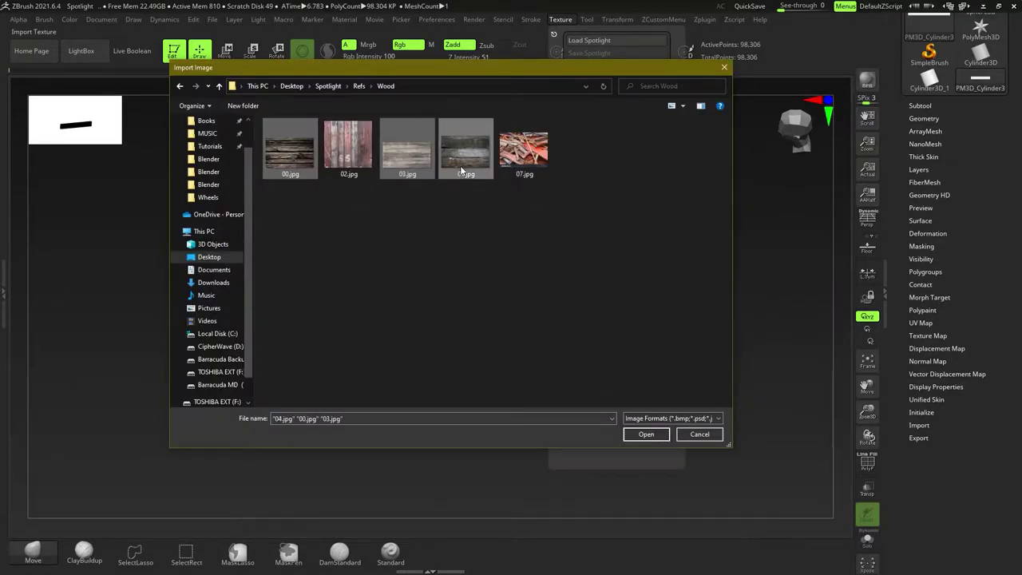
left_click(657, 436)
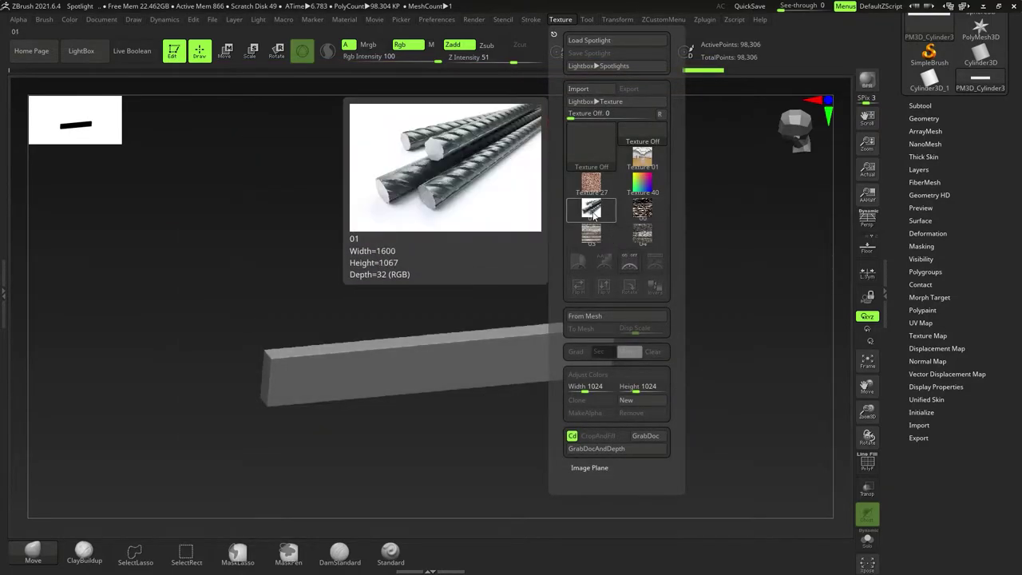
- Add the rebar texture 01 to Spotlight and try moving the image and its control dial around the canvas
left_click(592, 212)
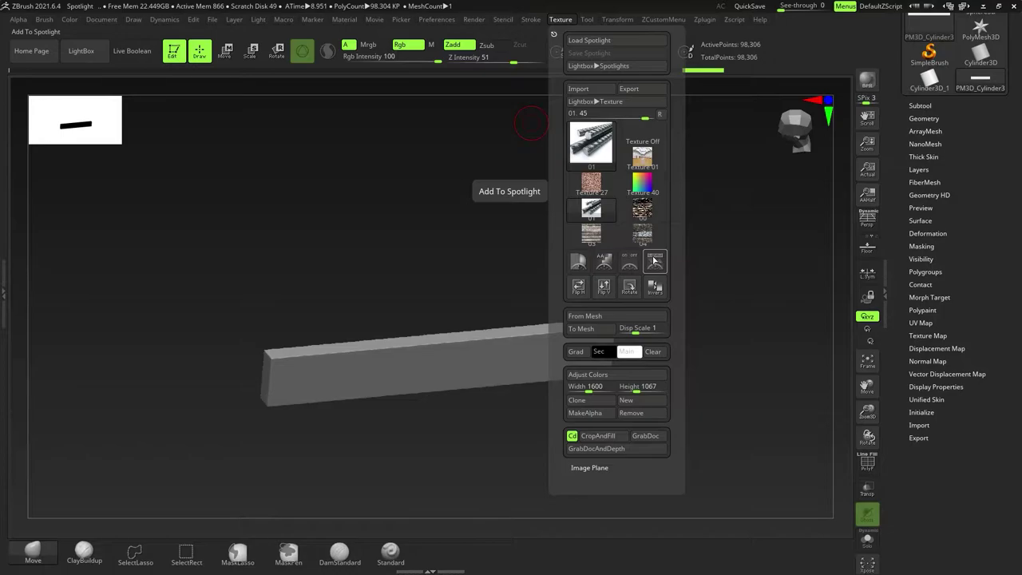
left_click(655, 261)
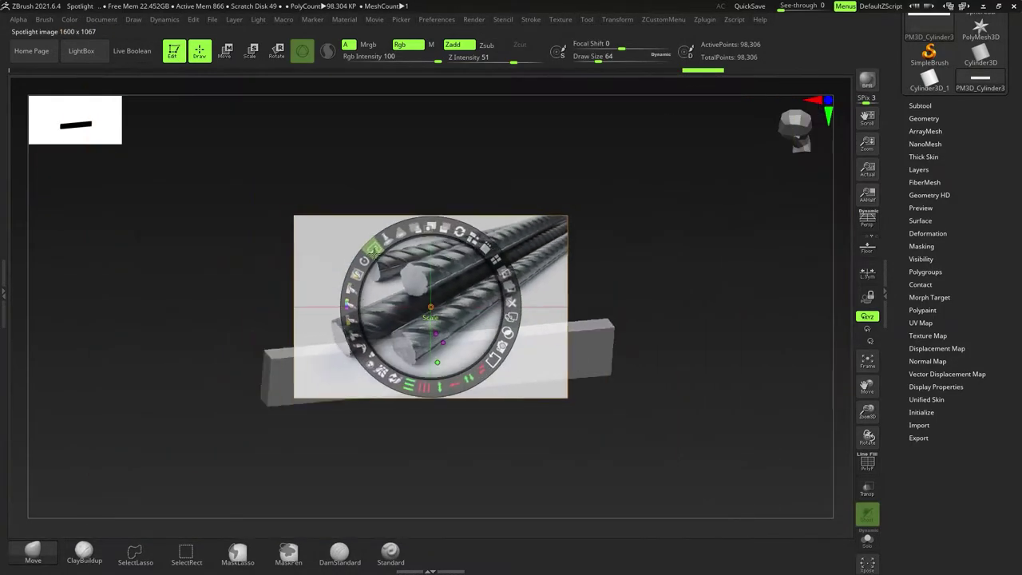
left_click_drag(373, 253, 379, 238)
left_click_drag(512, 246, 326, 217)
left_click_drag(346, 352, 444, 339)
left_click_drag(231, 295, 503, 300)
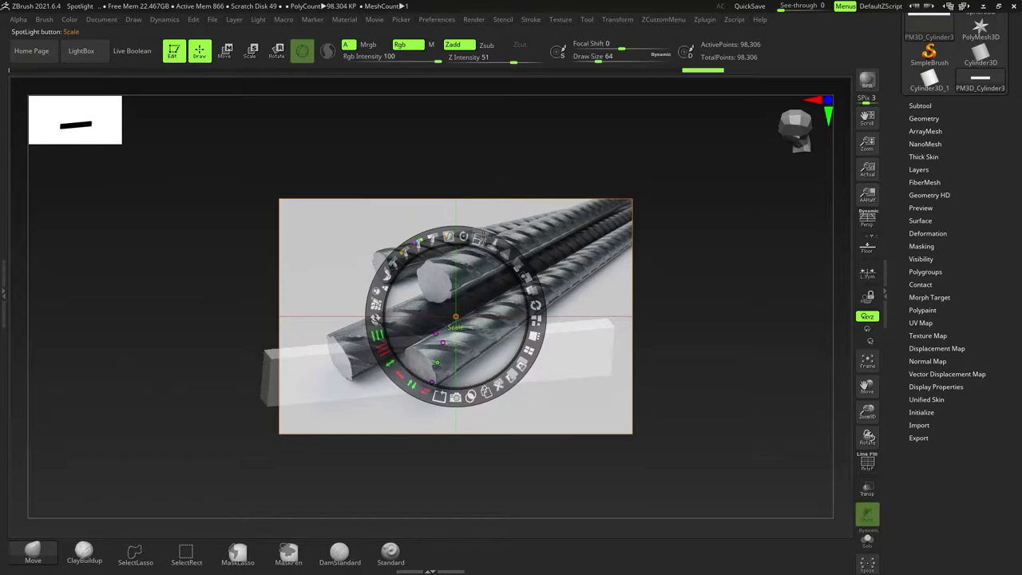
- Resize the rebar image with Spotlight's Scale control, pivoting from the image's upper-right corner, and place it over the plank
mouse_move(482, 243)
left_mouse_down()
mouse_move(504, 270)
mouse_move(484, 245)
left_mouse_up()
mouse_move(457, 316)
left_mouse_down()
mouse_move(471, 305)
mouse_move(459, 307)
left_mouse_up()
left_click_drag(675, 200, 679, 179)
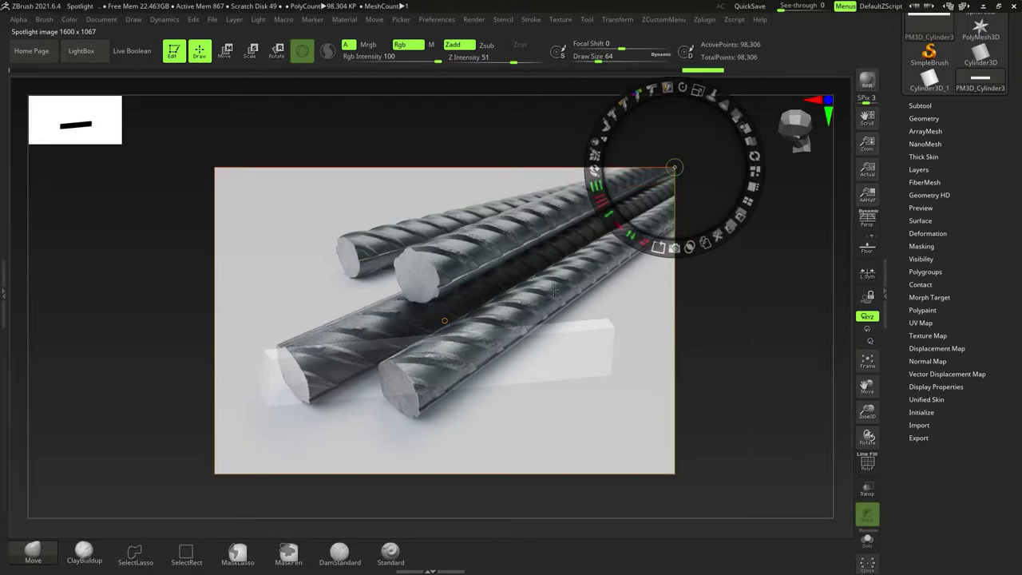
left_click_drag(552, 291, 602, 229)
left_click_drag(617, 148, 598, 170)
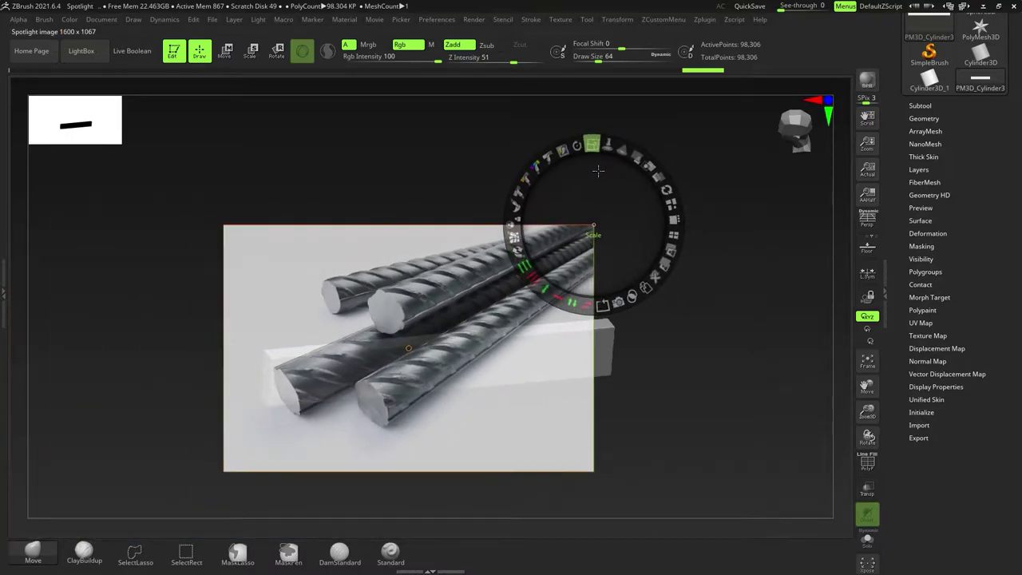
- Toggle the Spotlight control dial and the rebar image's display off and on
key("z")
key("z")
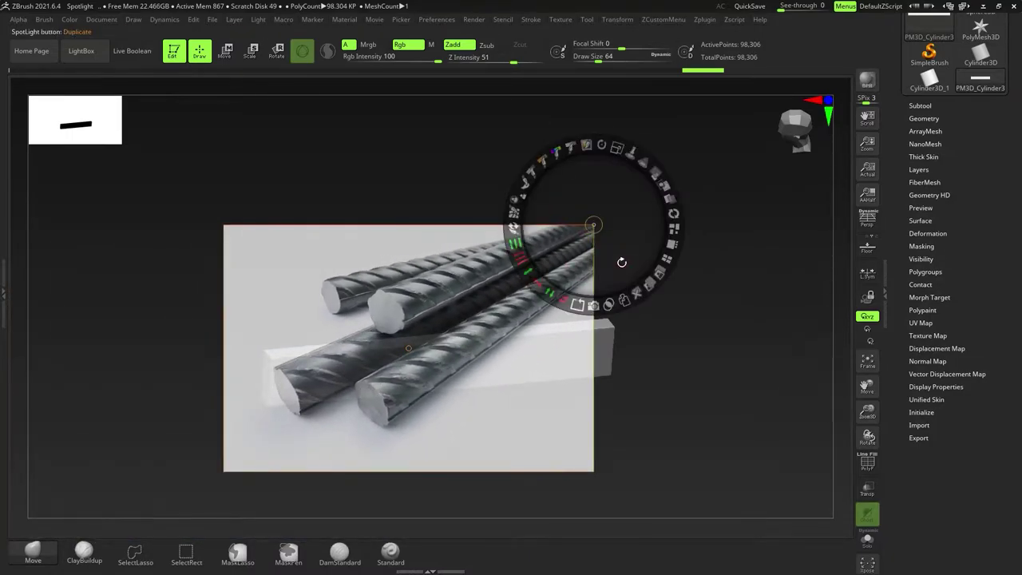
key("z")
key("shift+z")
key("shift+z")
key("shift+z")
key("shift+z")
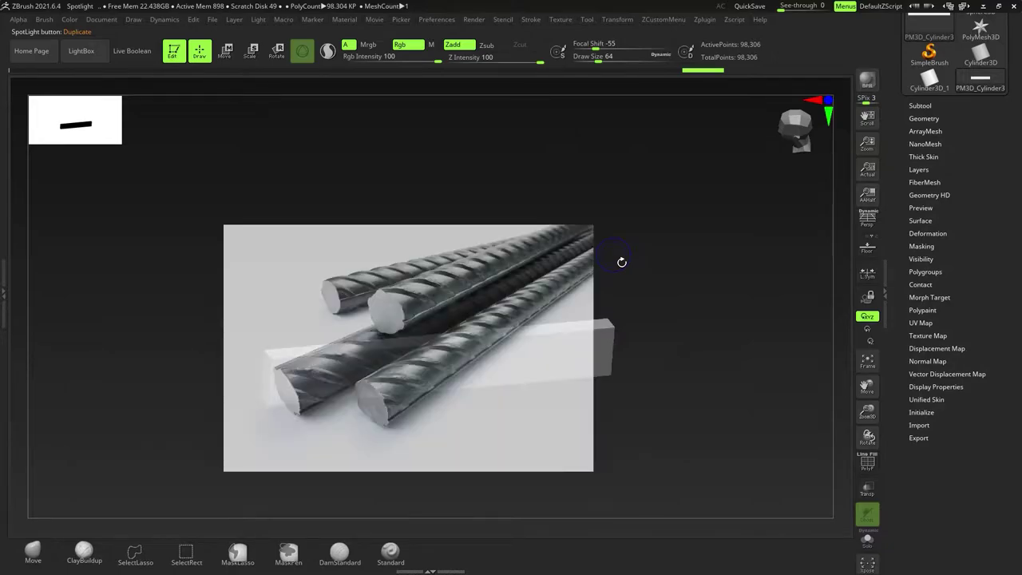
- Hide Spotlight, rotate the plank to its end-on view, and show the rebar image again
key("shift+z")
mouse_move(441, 418)
left_mouse_down("shift")
mouse_move(486, 411)
mouse_move(499, 392)
left_mouse_up("shift")
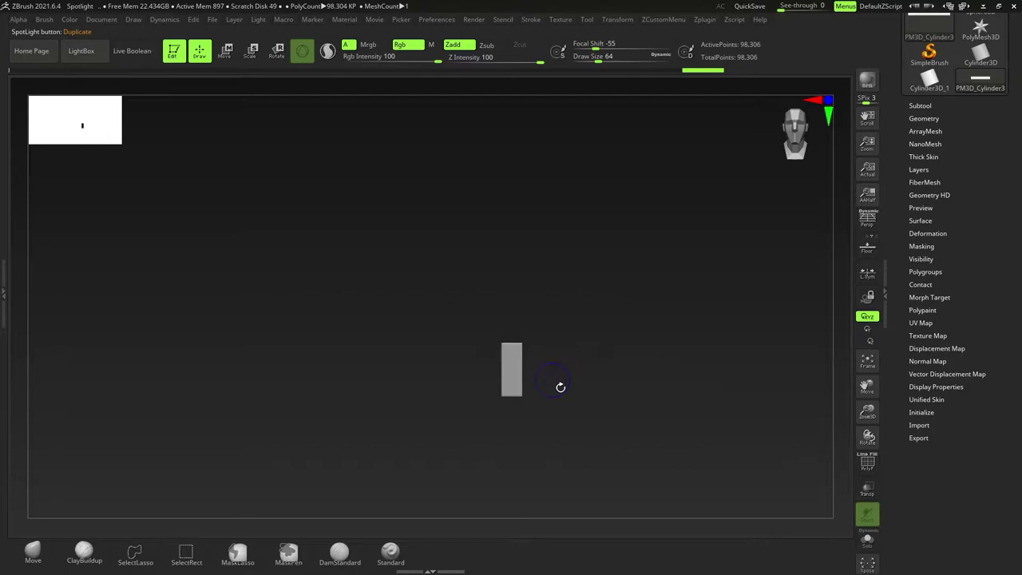
key("shift+z")
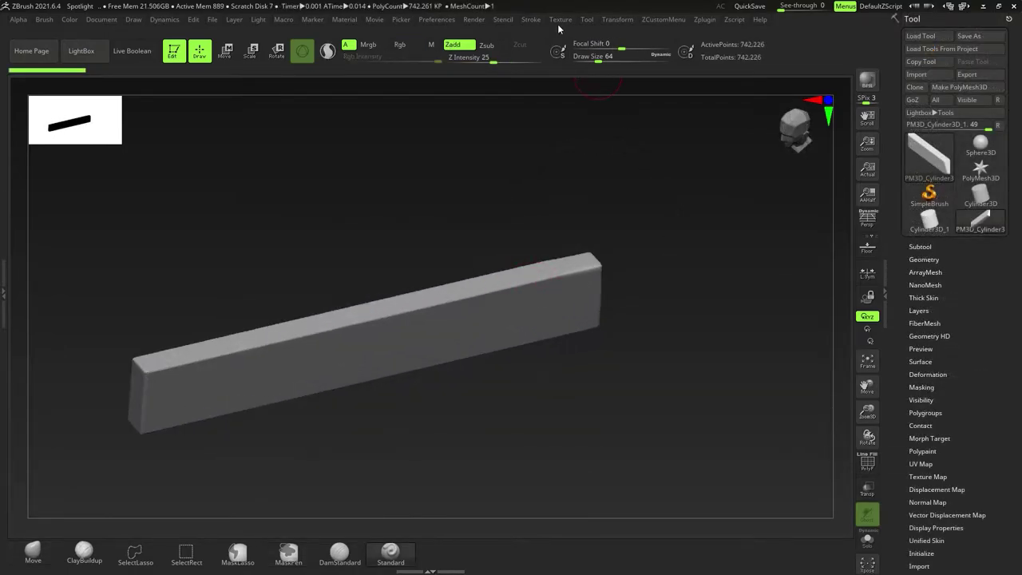
- Select Texture 27 and add it to Spotlight
left_click(560, 20)
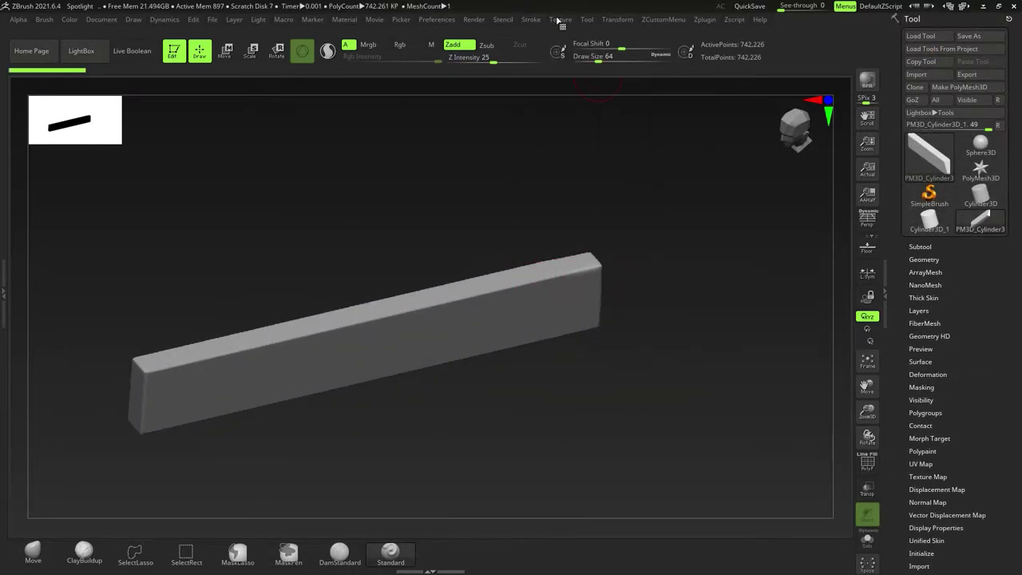
left_click(559, 20)
left_click(591, 184)
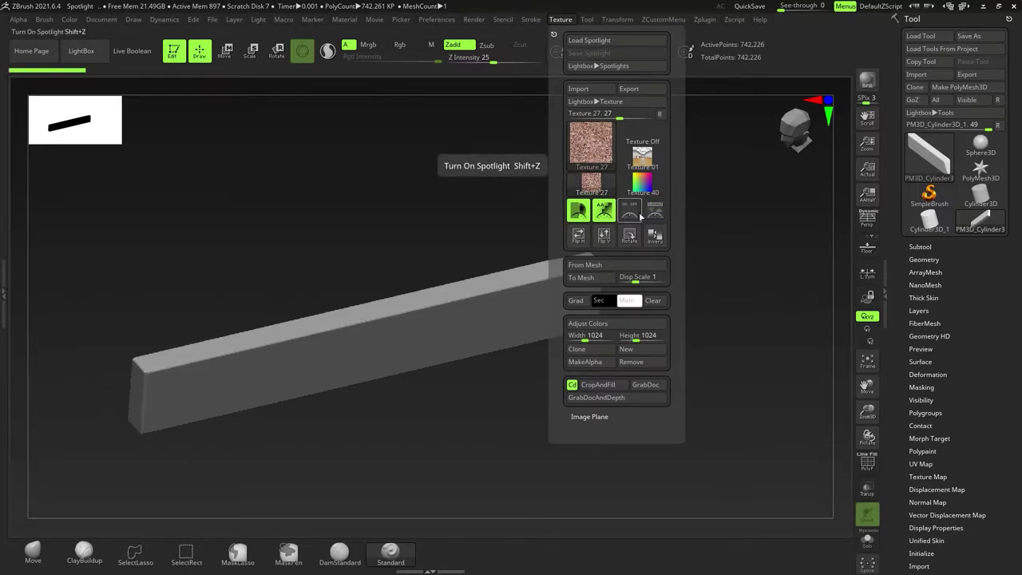
left_click(629, 211)
left_click(631, 212)
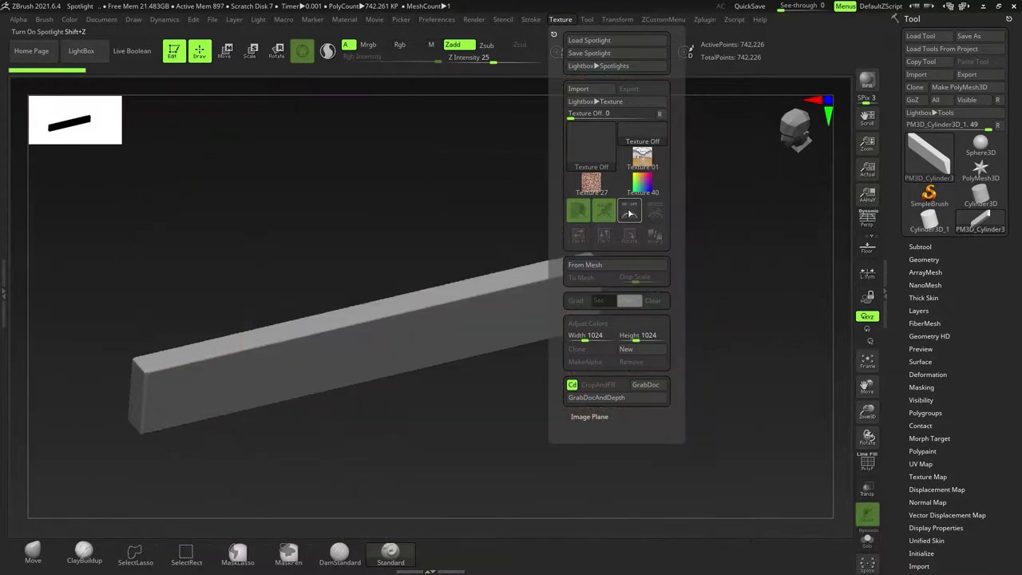
- Turn the Spotlight display of the wood-chip texture on and off, leaving it off
left_click(628, 214)
left_click(629, 213)
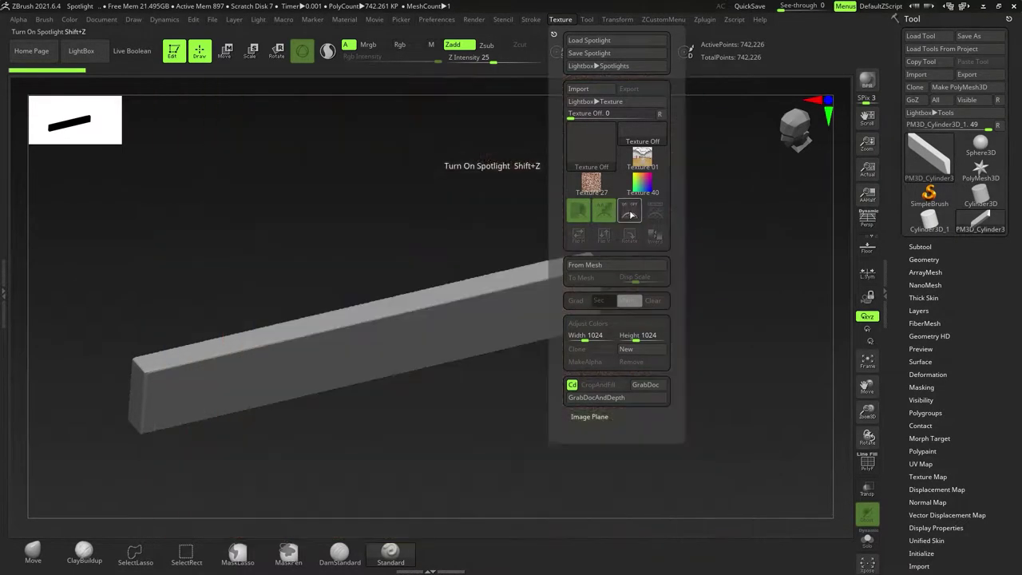
left_click(630, 214)
left_click(631, 214)
left_click(631, 214)
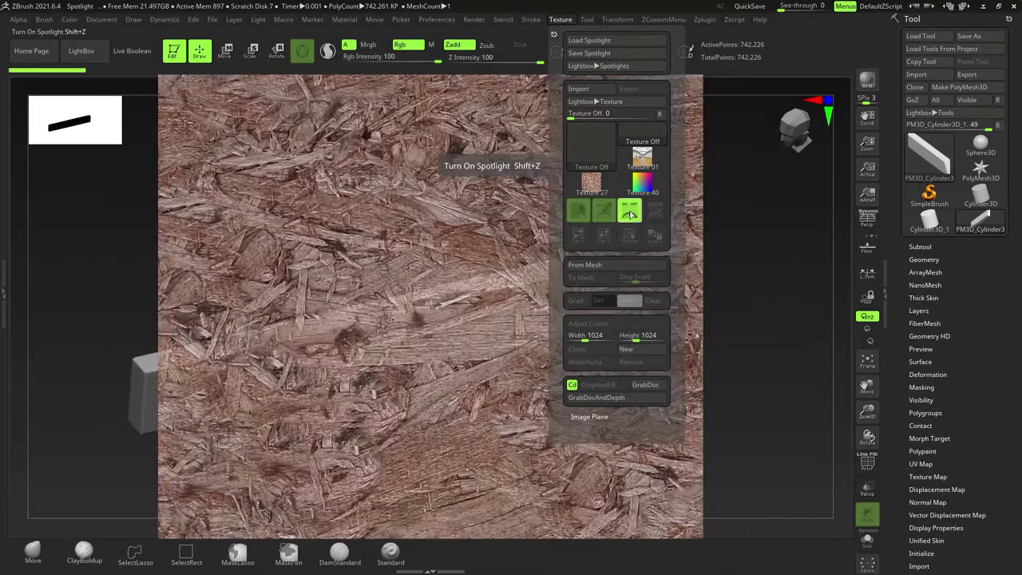
left_click(631, 214)
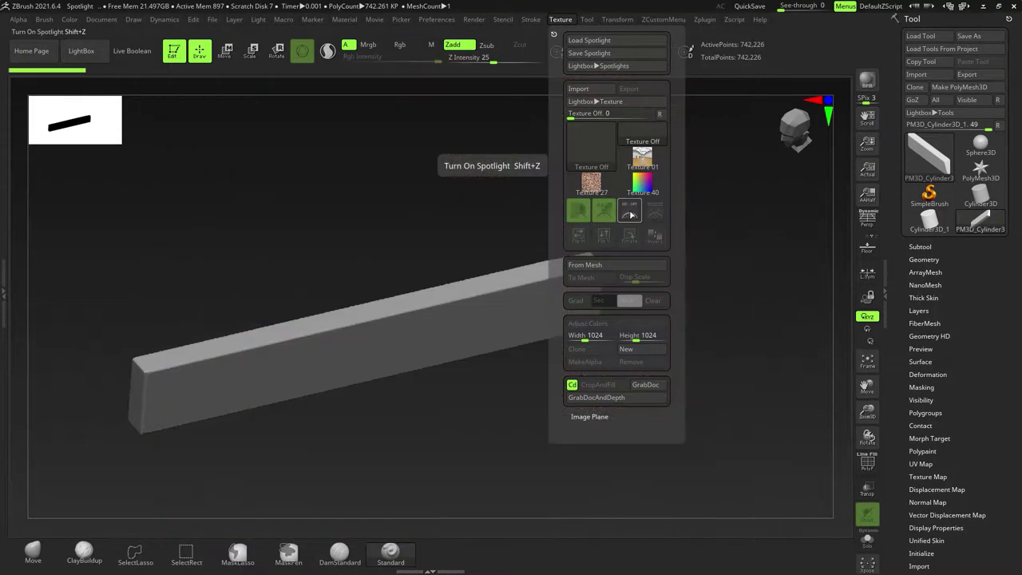
- Enable Edit Spotlight for the wood-chip texture and compare the effects of toggling edit mode and the Spotlight display
left_click(622, 23)
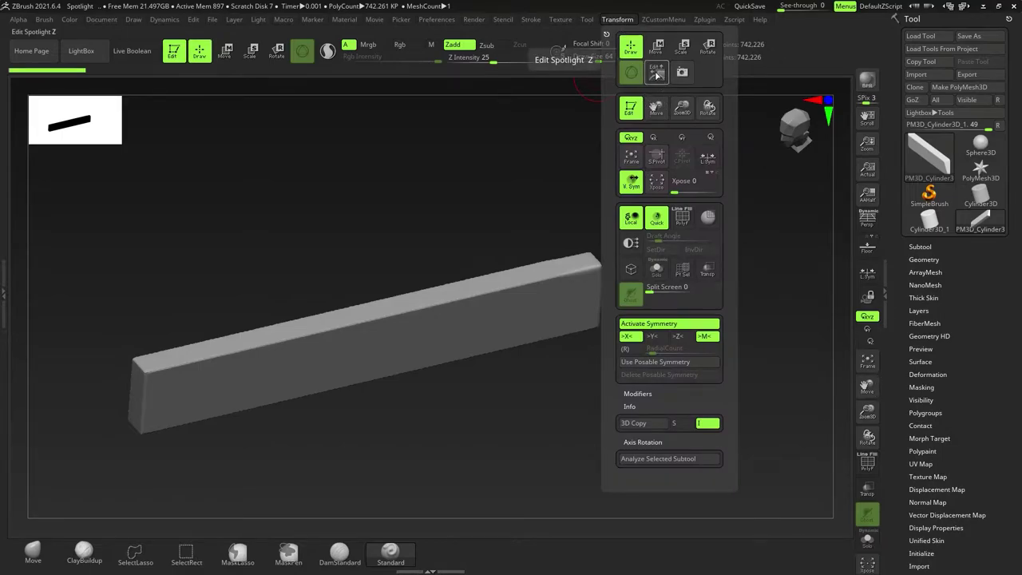
left_click(657, 71)
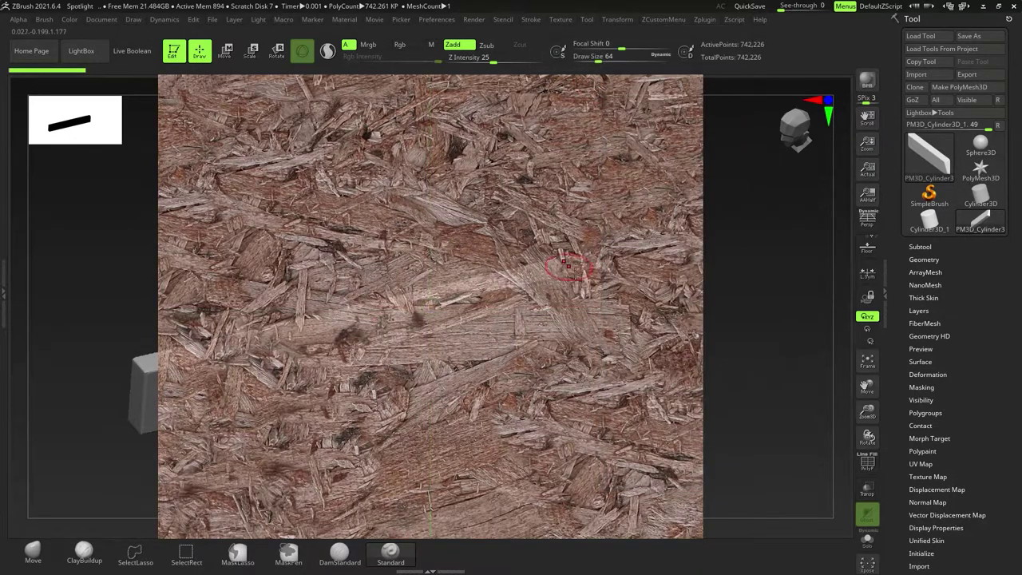
key("z")
key("z")
key("shift+z")
key("shift+z")
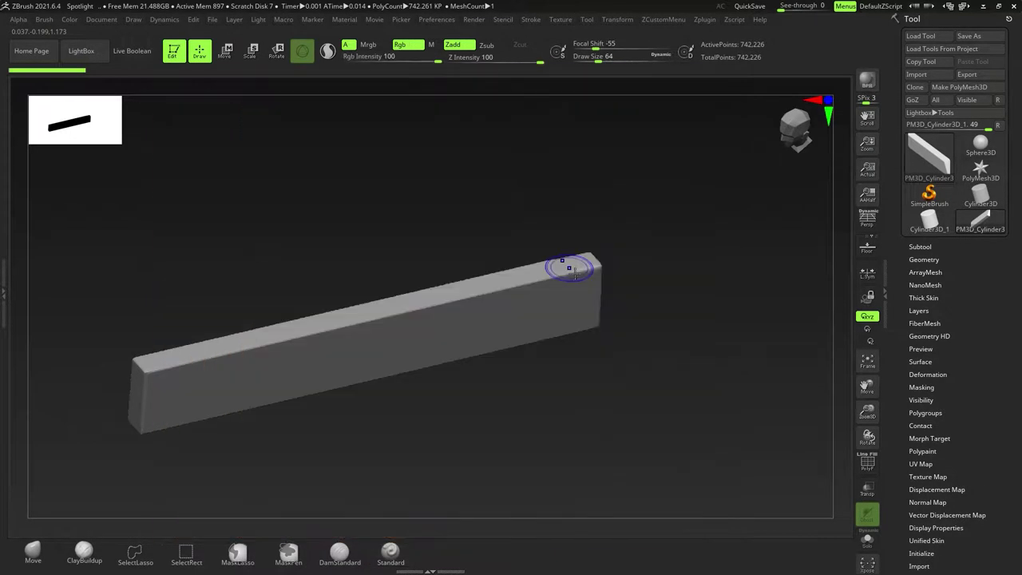
key("z")
key("z")
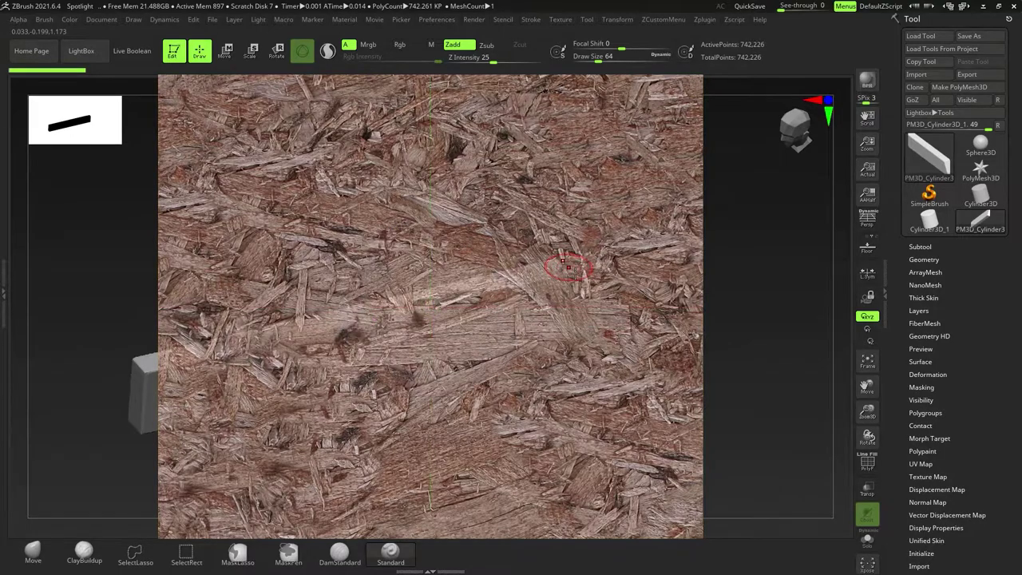
key("shift+z")
right_click_drag(477, 323, 577, 376)
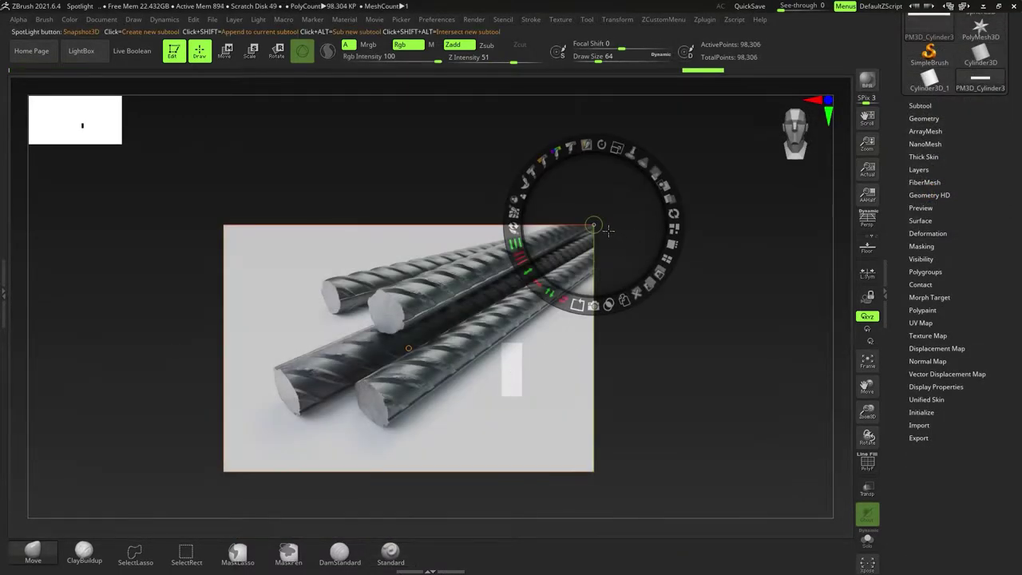
- Shrink the rebar image beside the plank's end view and adjust Spotlight's background opacity
left_click_drag(609, 230, 523, 358)
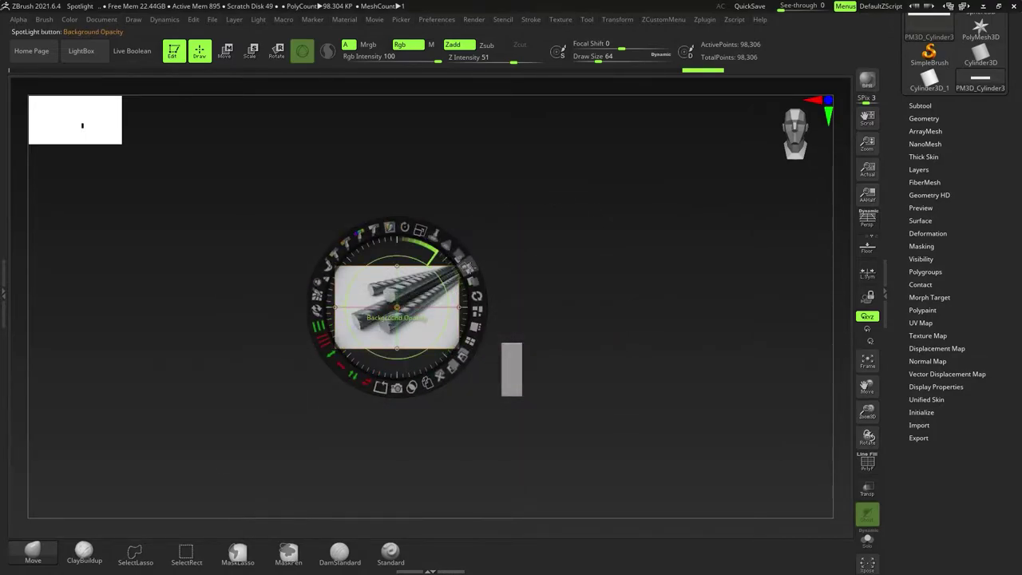
left_click_drag(439, 237, 486, 291)
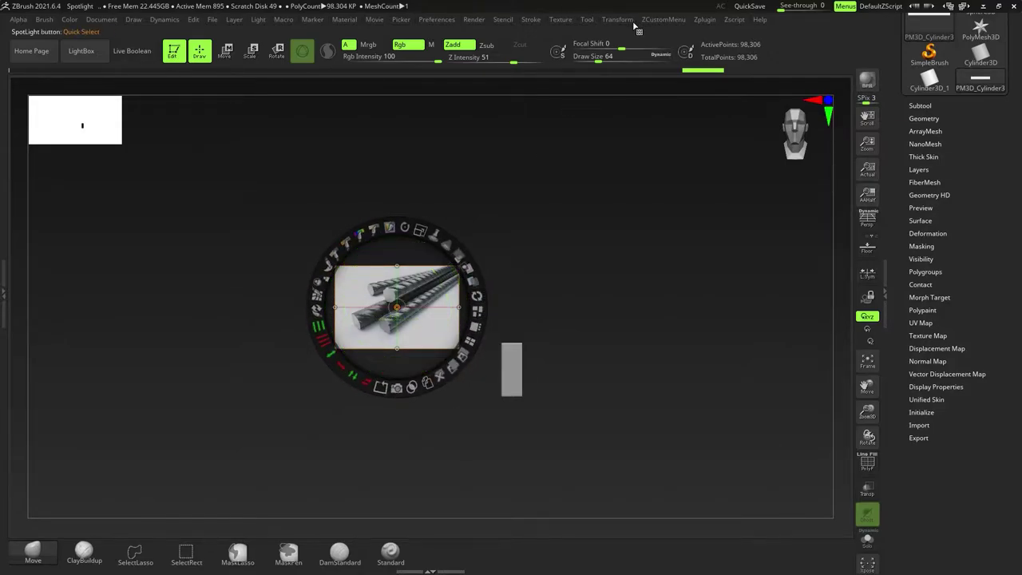
mouse_move(561, 25)
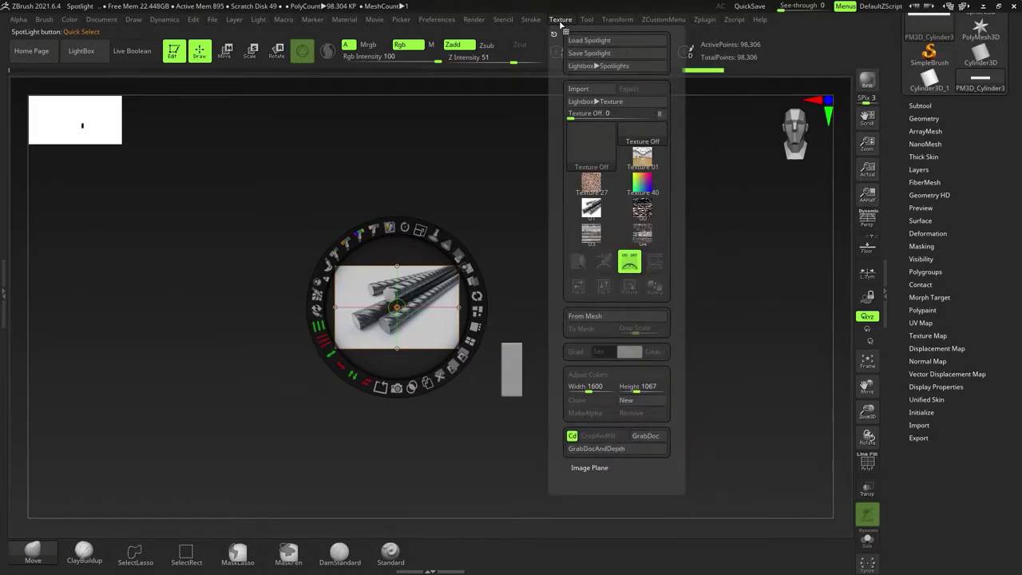
- Add the wood textures 00, 03 and 04 to Spotlight
left_click(641, 210)
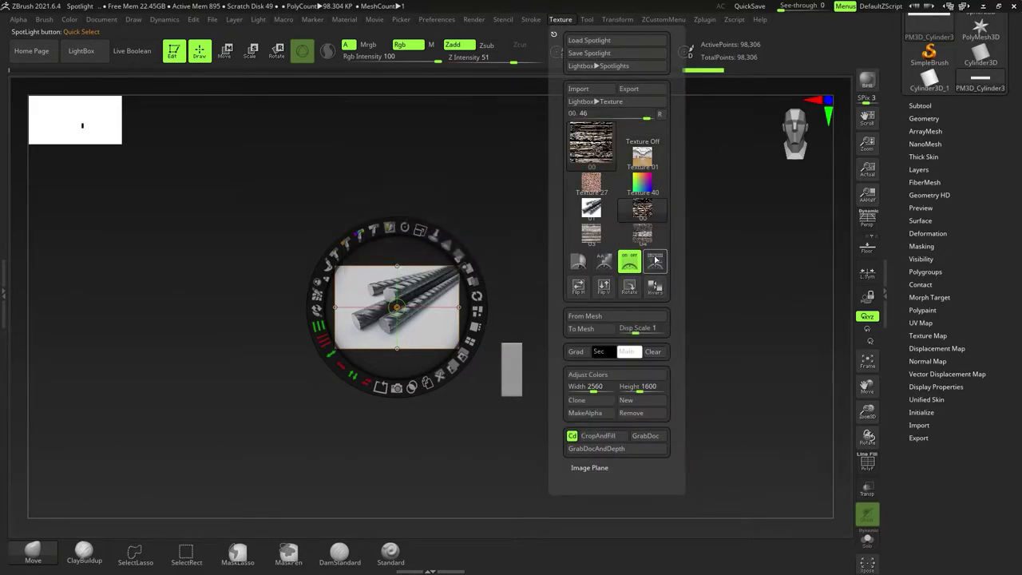
left_click(655, 264)
left_click(650, 245)
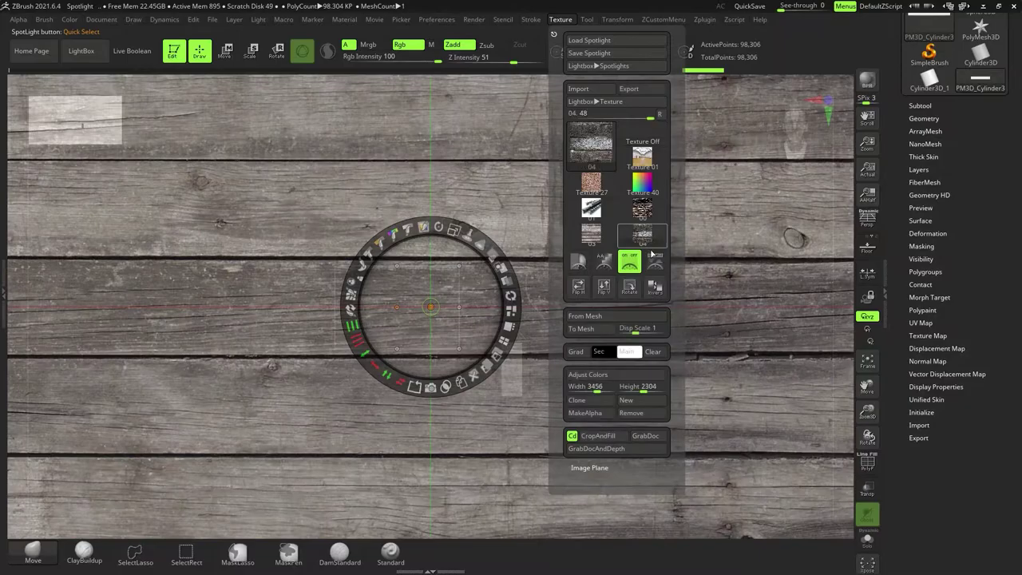
left_click(656, 263)
- Shrink the dark plank and grey plank images, and arrange all Spotlight images with Tile Unified
left_click_drag(455, 230, 391, 251)
left_click_drag(637, 224, 506, 244)
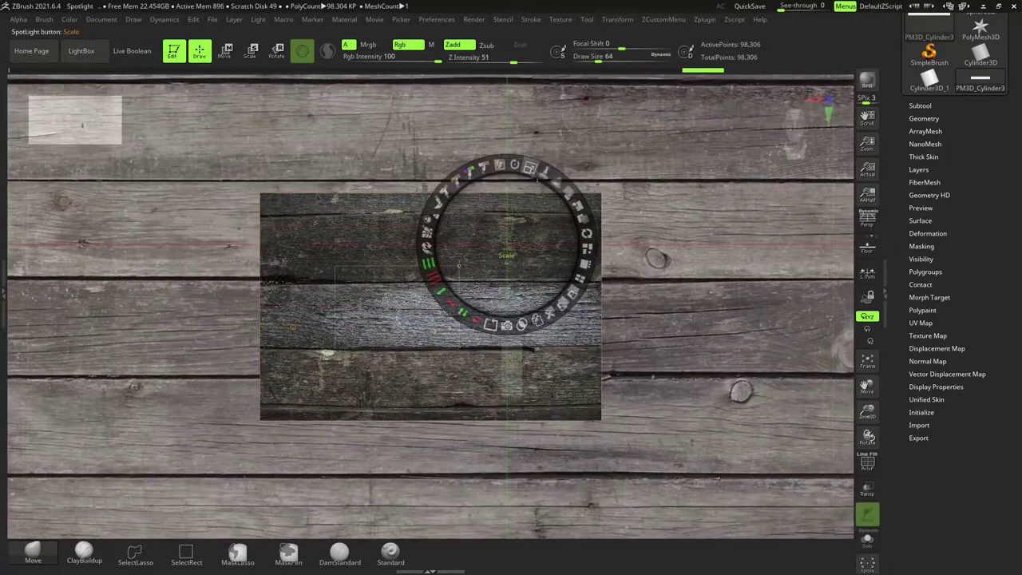
left_click_drag(530, 166, 492, 181)
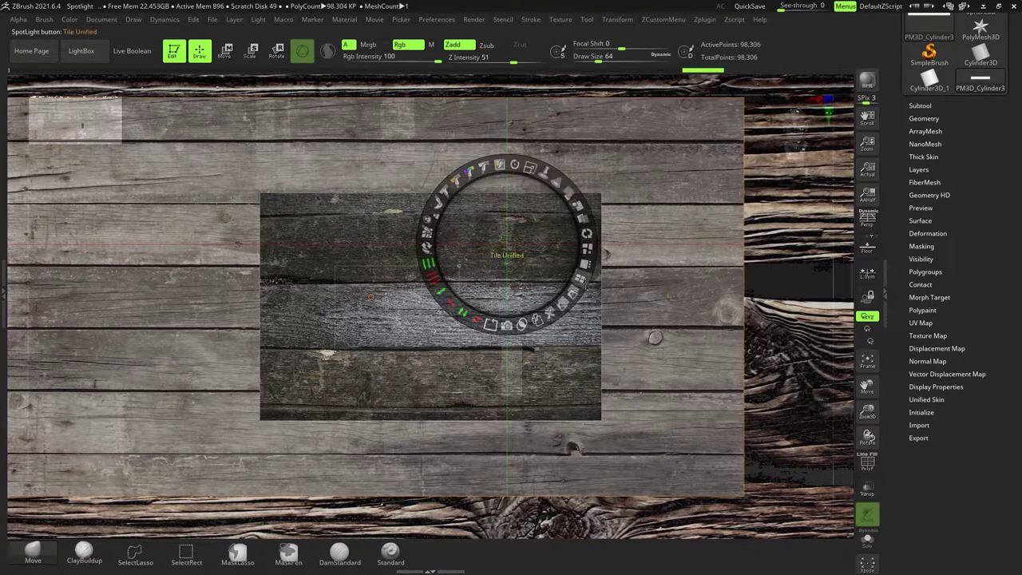
left_click(583, 281)
left_click(129, 286)
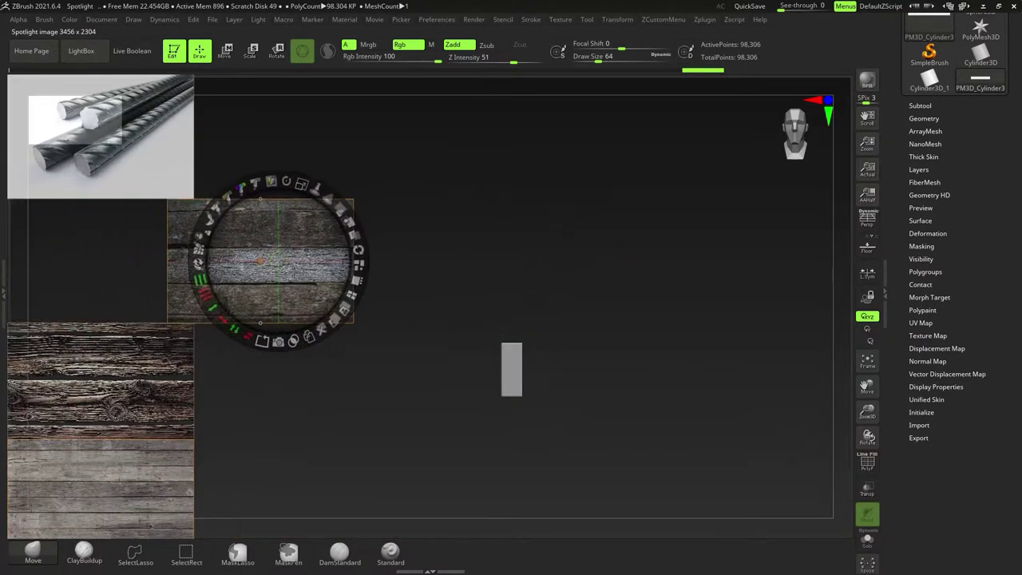
left_click(219, 294)
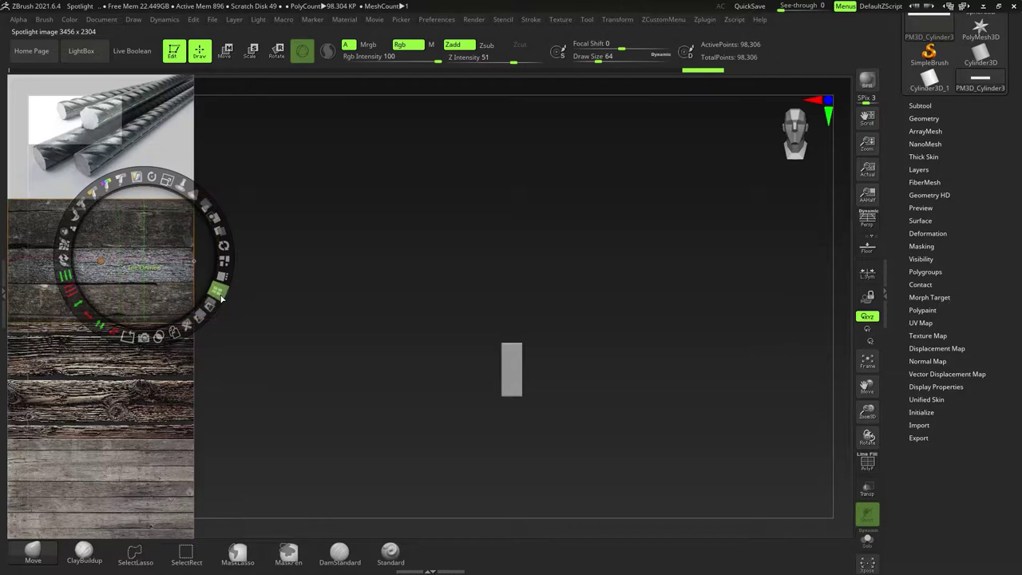
- Try the Tile Selected layout with the rebar image enlarged, and return all images to Tile Unified
left_click(152, 160)
left_click_drag(152, 160, 273, 177)
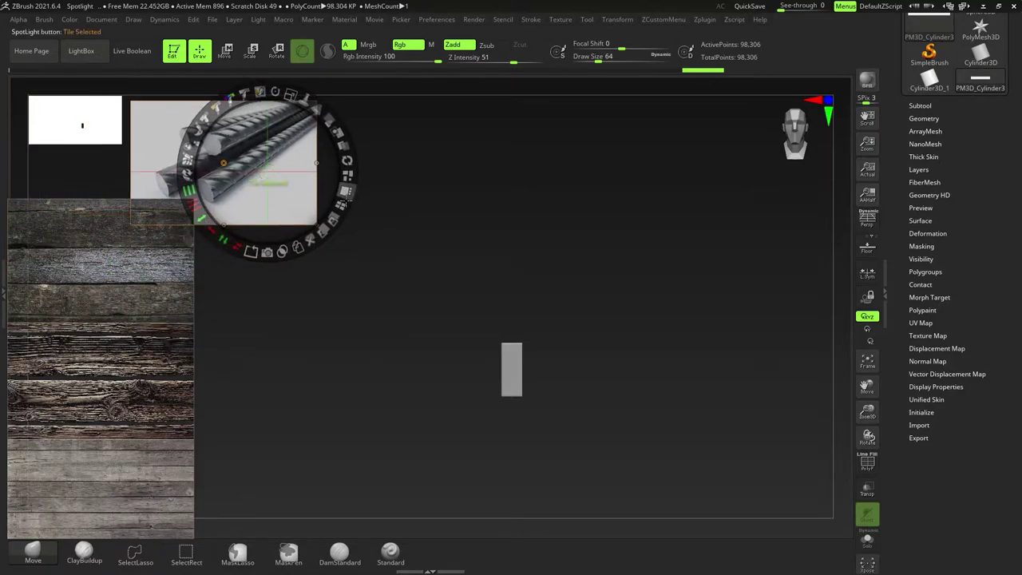
left_click(348, 192)
left_click_drag(435, 336, 463, 317)
left_click_drag(164, 519, 179, 501)
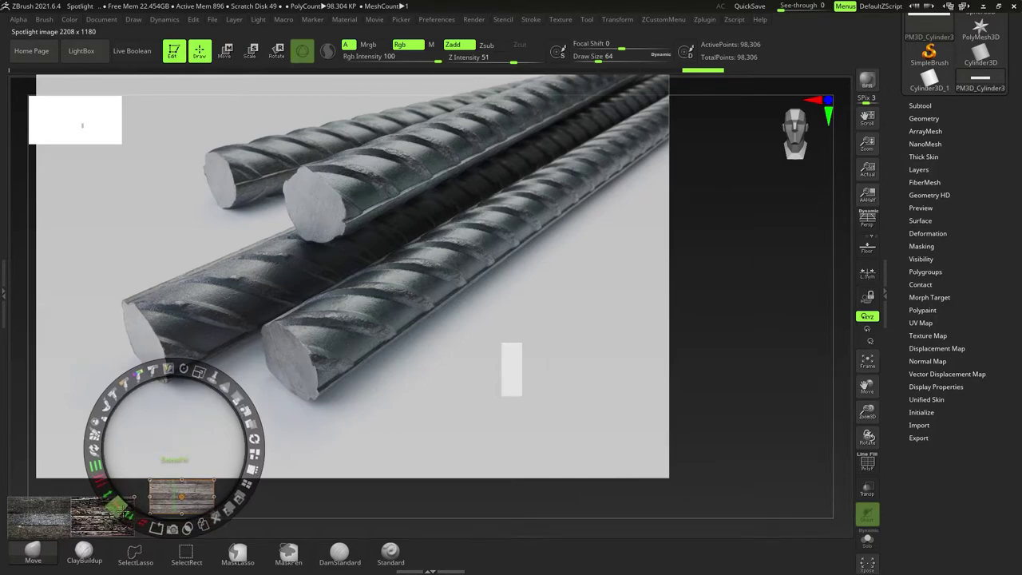
left_click(104, 511)
left_click_drag(366, 390, 343, 379)
left_click(418, 417)
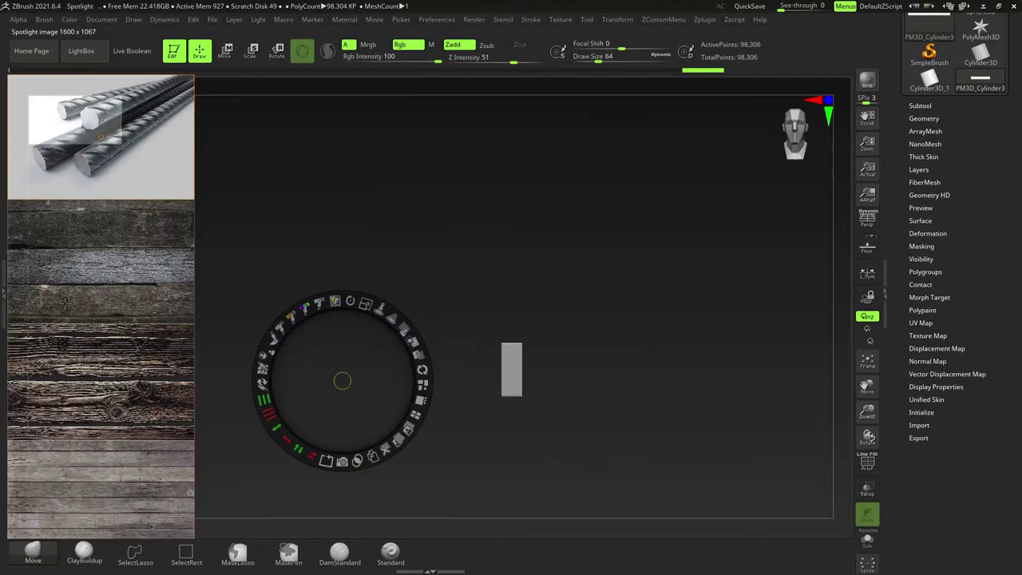
- Move the dark plank image to the middle of the canvas and try its horizontal and vertical flips
left_click_drag(65, 302, 452, 294)
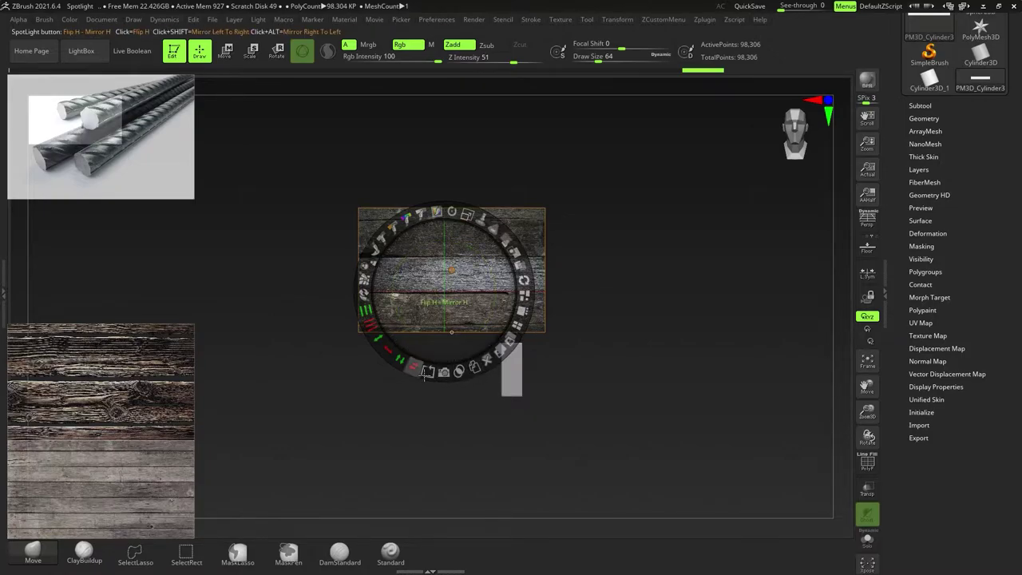
left_click(421, 369)
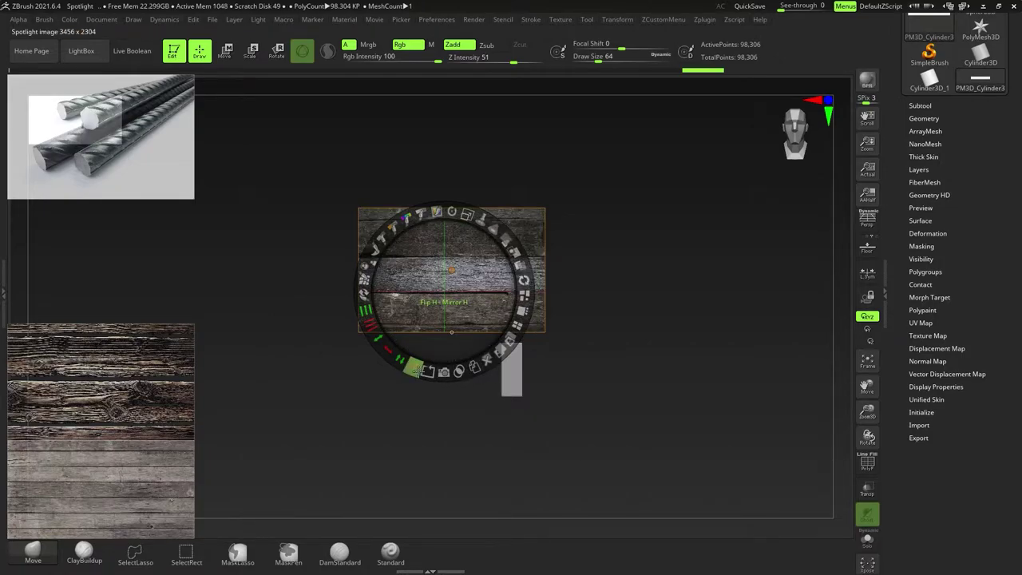
left_click(403, 361)
left_click(402, 361)
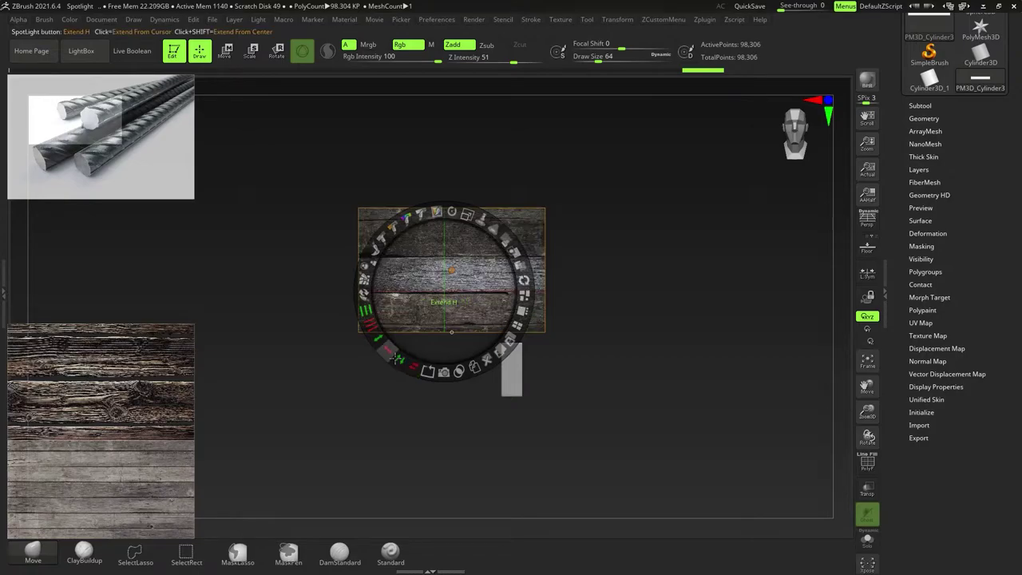
- Try tiling the dark plank image horizontally and enlarging it, and undo both changes
left_click(370, 325)
left_click_drag(369, 324, 369, 323)
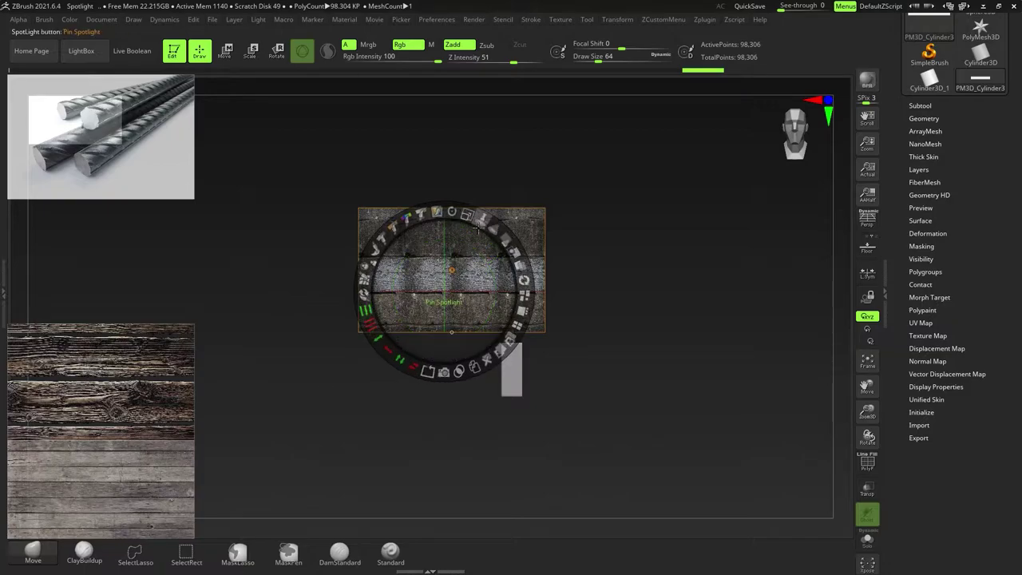
left_click_drag(467, 215, 515, 328)
left_click_drag(601, 205, 621, 298)
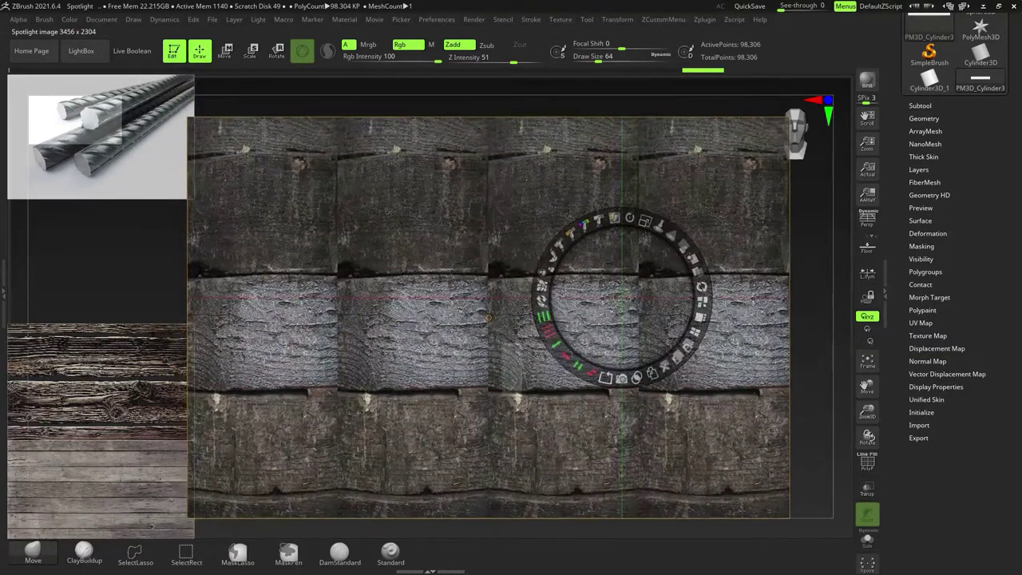
left_click(449, 361)
key("ctrl+z")
key("ctrl+z")
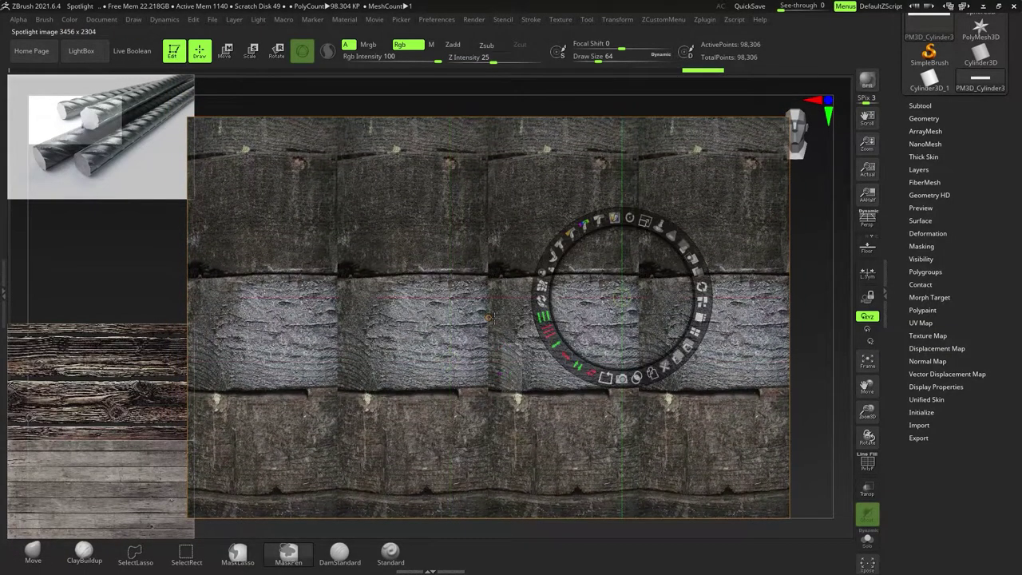
key("ctrl+z")
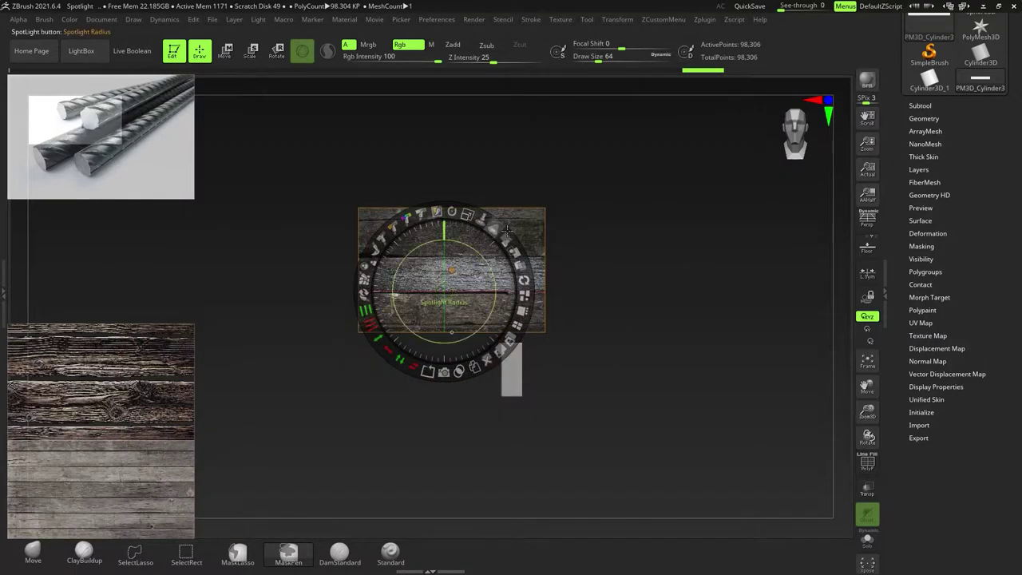
- Select Pin Spotlight, enlarge and reposition the dark plank image, and rearrange all images with Tile Unified
left_click(483, 216)
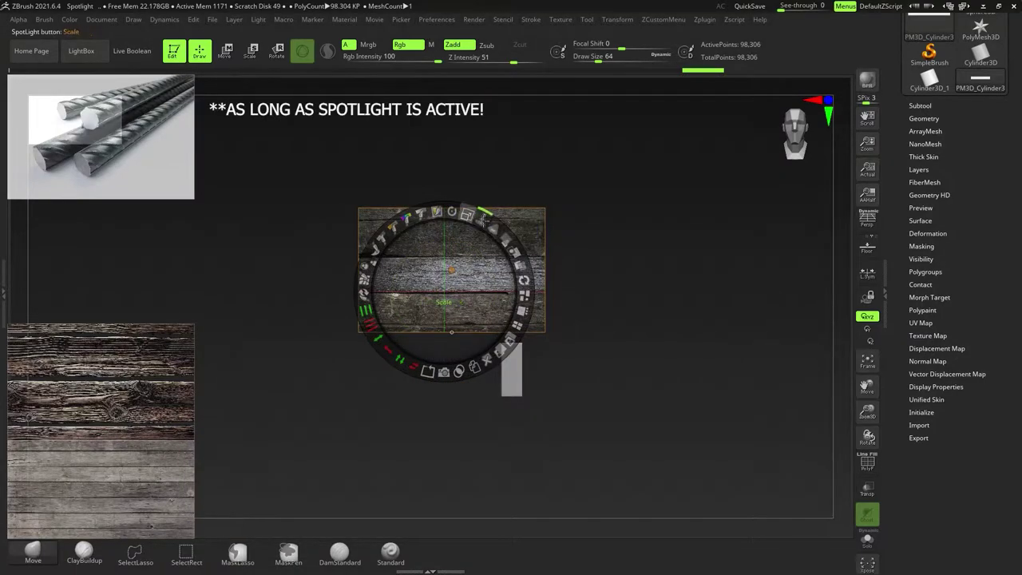
left_click_drag(471, 218, 525, 278)
left_click_drag(567, 200, 555, 280)
mouse_move(482, 308)
left_mouse_down()
mouse_move(497, 330)
mouse_move(481, 305)
left_mouse_up()
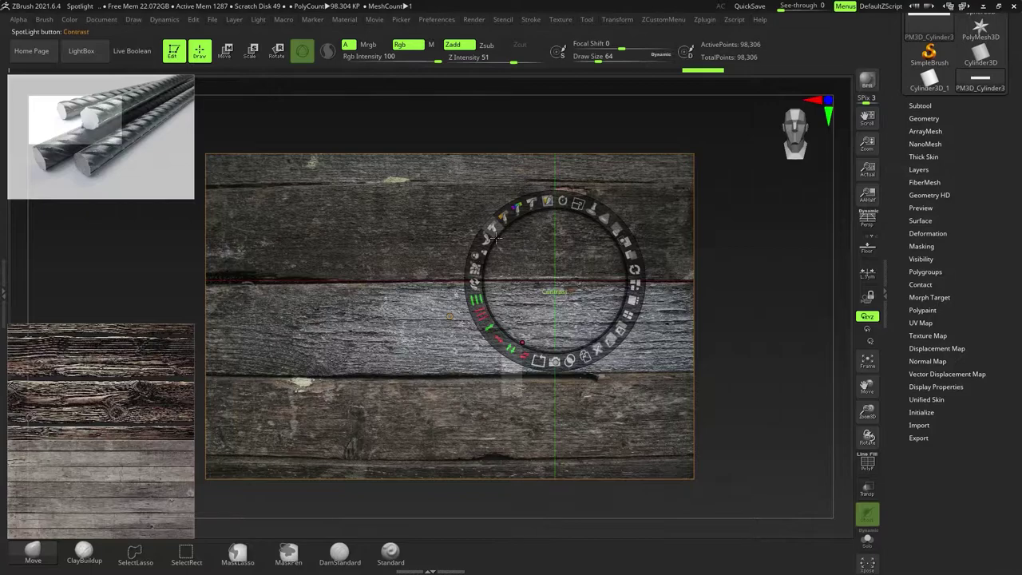
left_click_drag(320, 285, 297, 289)
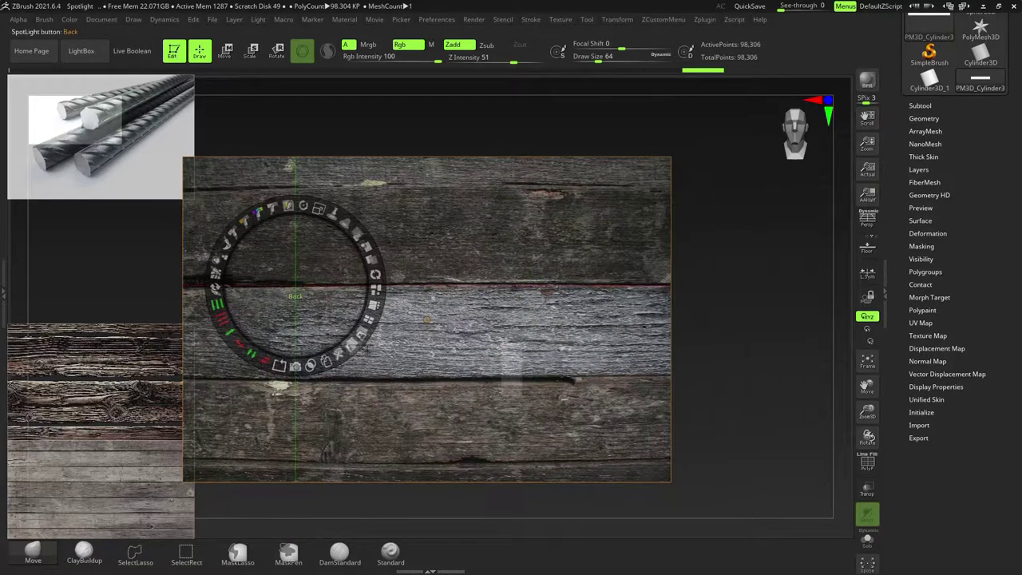
left_click(368, 318)
- Enlarge the rebar image from the tiles and remove its white background with the Spotlight Paint tool
left_click(118, 164)
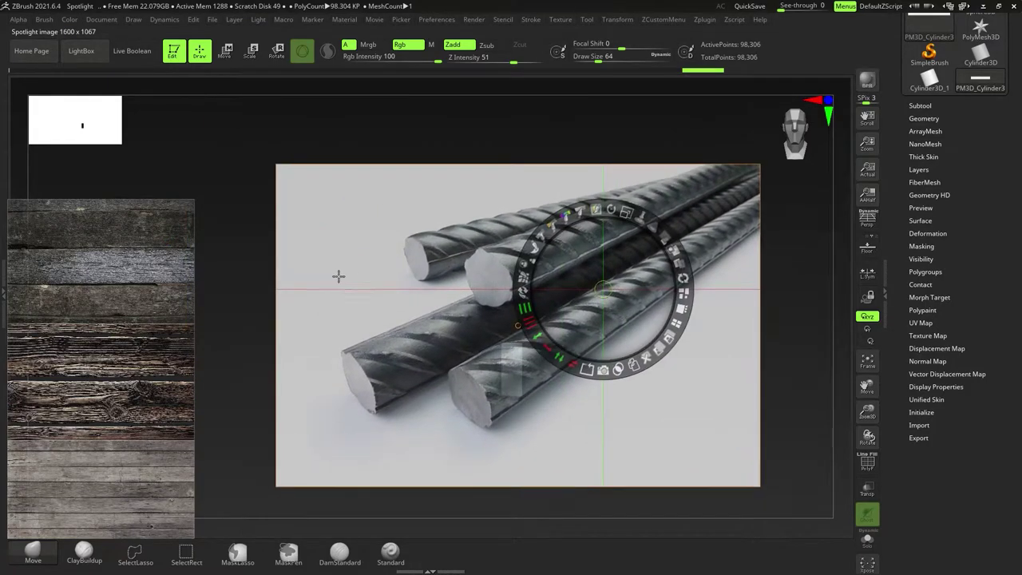
left_click(339, 276)
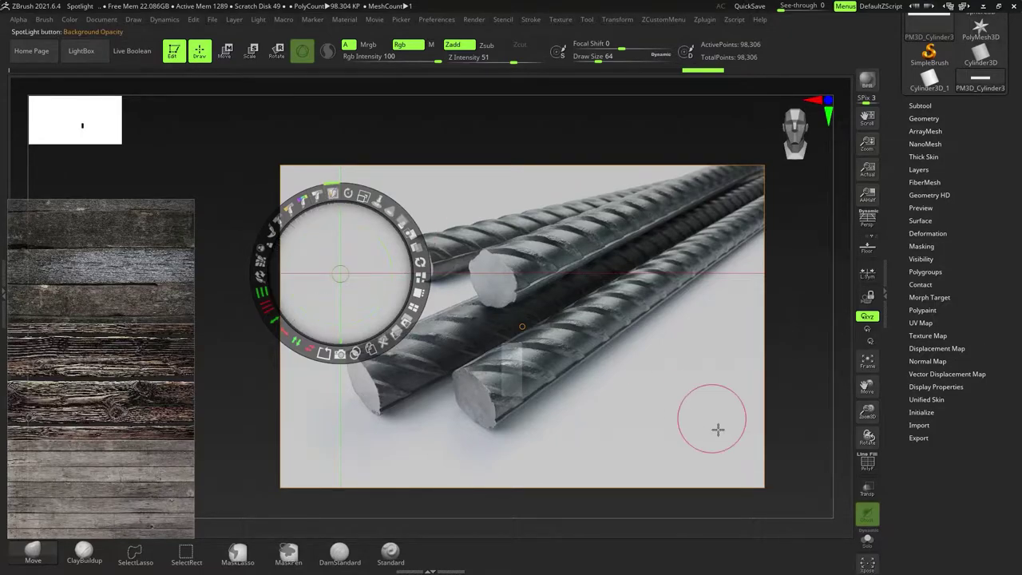
key("ctrl")
mouse_move(670, 425)
left_mouse_down("ctrl")
mouse_move(645, 392)
mouse_move(668, 425)
mouse_move(660, 415)
mouse_move(707, 419)
left_mouse_up("ctrl")
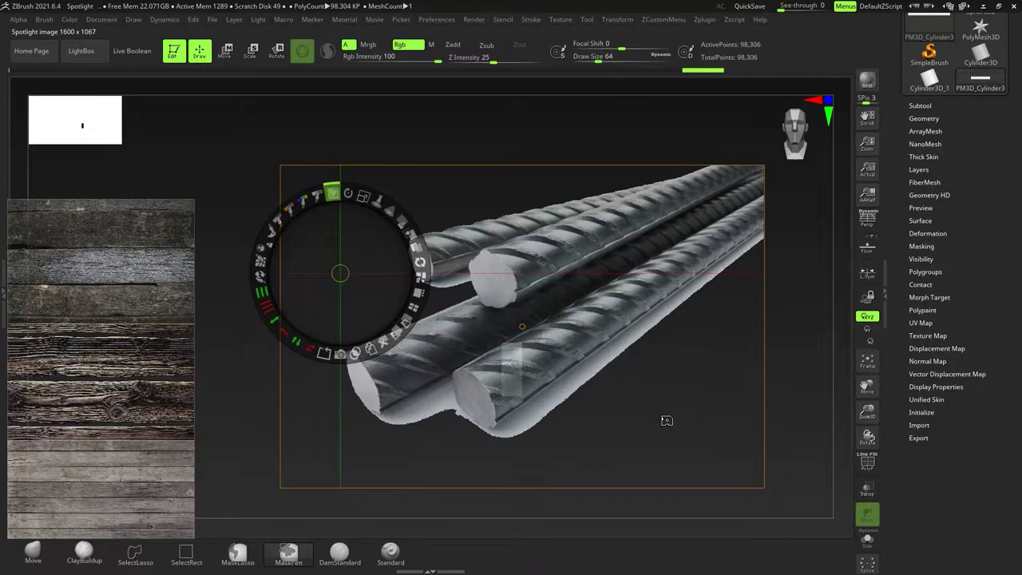
key("ctrl")
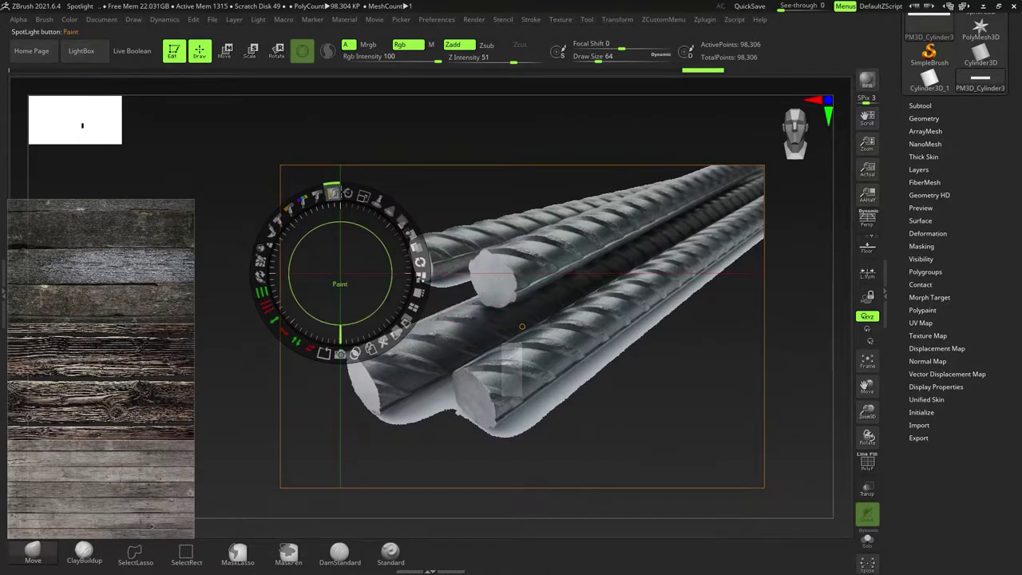
- Reposition the cut-out rebar image over the plank's end view, toggling Edit Spotlight off and on to check it
left_click_drag(521, 327, 455, 291)
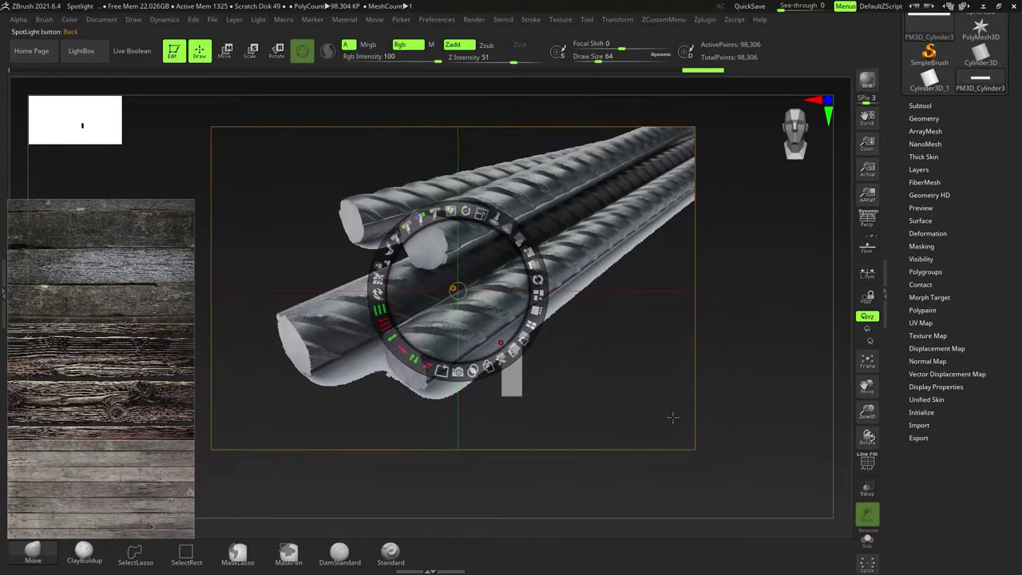
key("z")
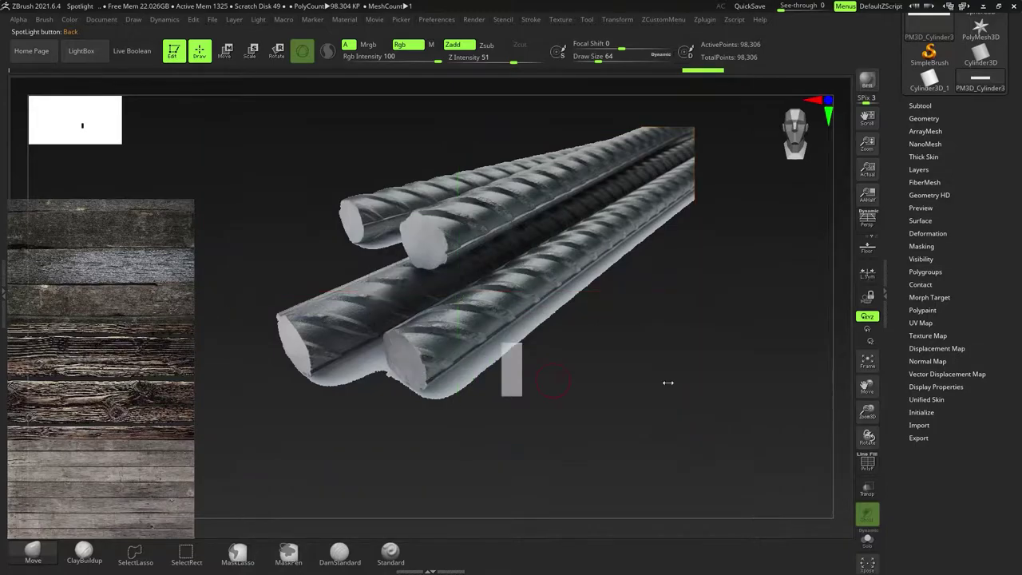
key("space")
key("z")
left_click_drag(580, 248, 552, 277)
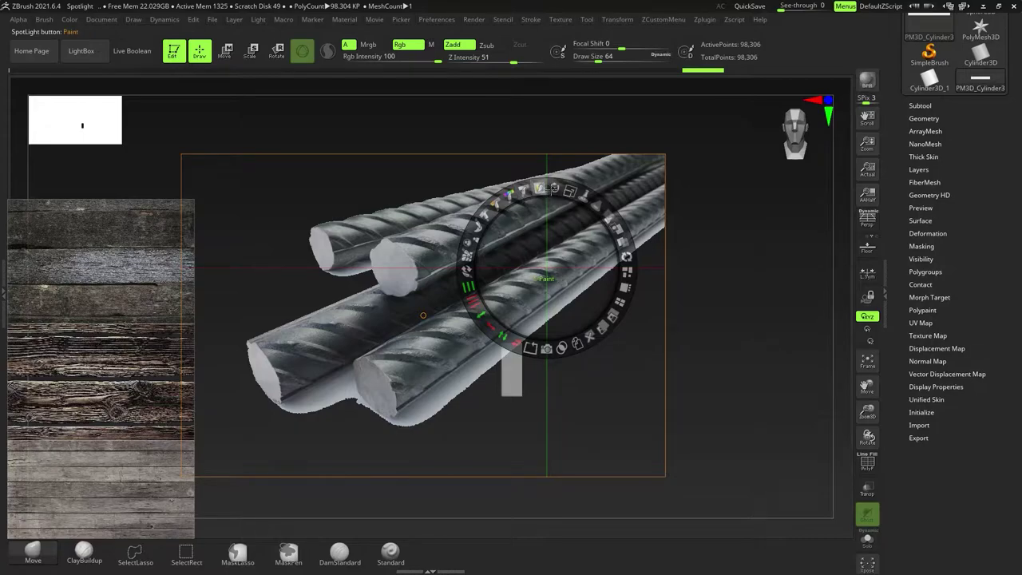
- Try painting over the lower rebar ends with the Spotlight Paint tool, and undo the strokes
left_click(541, 190)
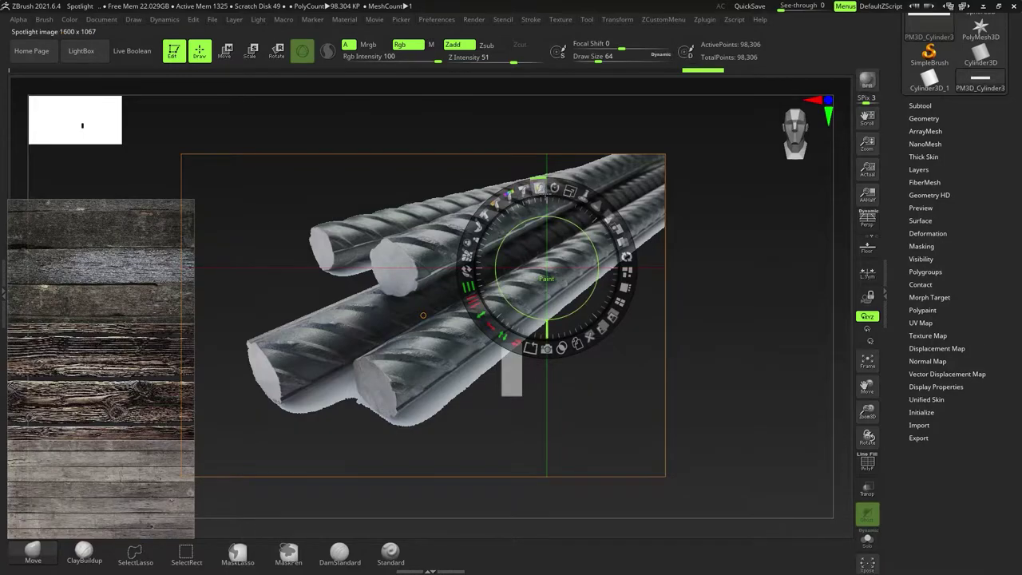
mouse_move(410, 429)
left_mouse_down()
mouse_move(431, 431)
mouse_move(393, 383)
mouse_move(281, 388)
mouse_move(312, 429)
left_mouse_up()
mouse_move(299, 385)
left_mouse_down()
mouse_move(274, 387)
mouse_move(399, 352)
mouse_move(264, 368)
mouse_move(281, 367)
left_mouse_up()
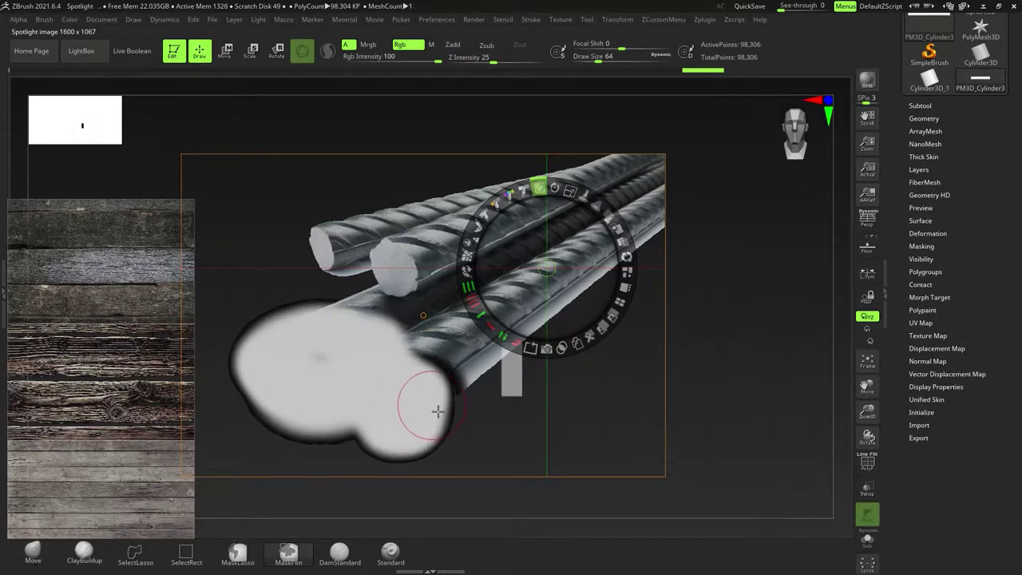
key("ctrl+z")
key("ctrl+z")
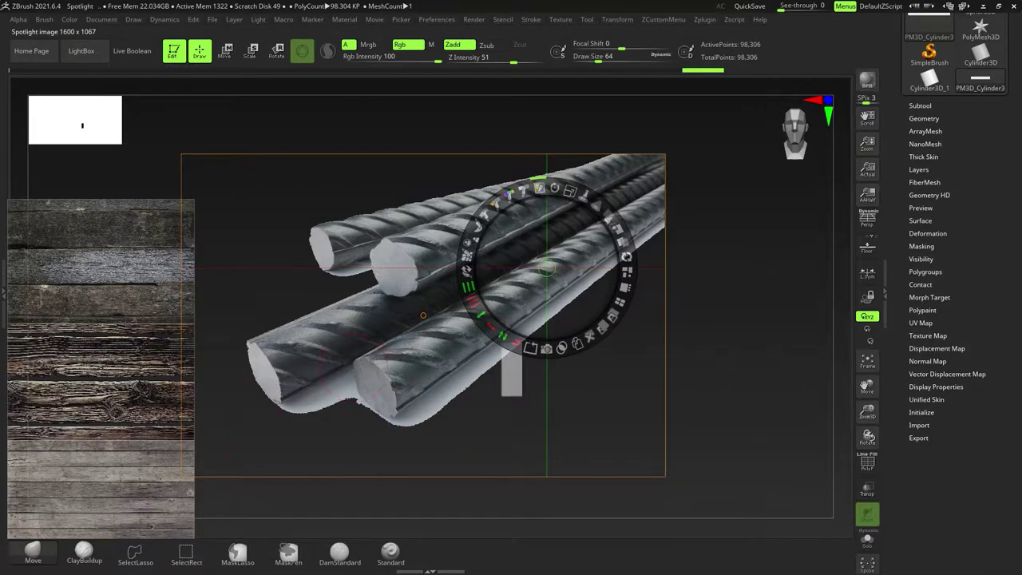
- Select the ClayBuildup brush, try masking out the lower rebar ends with it, and undo the stroke
left_click(83, 551)
mouse_move(312, 419)
left_mouse_down()
mouse_move(271, 387)
mouse_move(286, 345)
mouse_move(415, 425)
left_mouse_up()
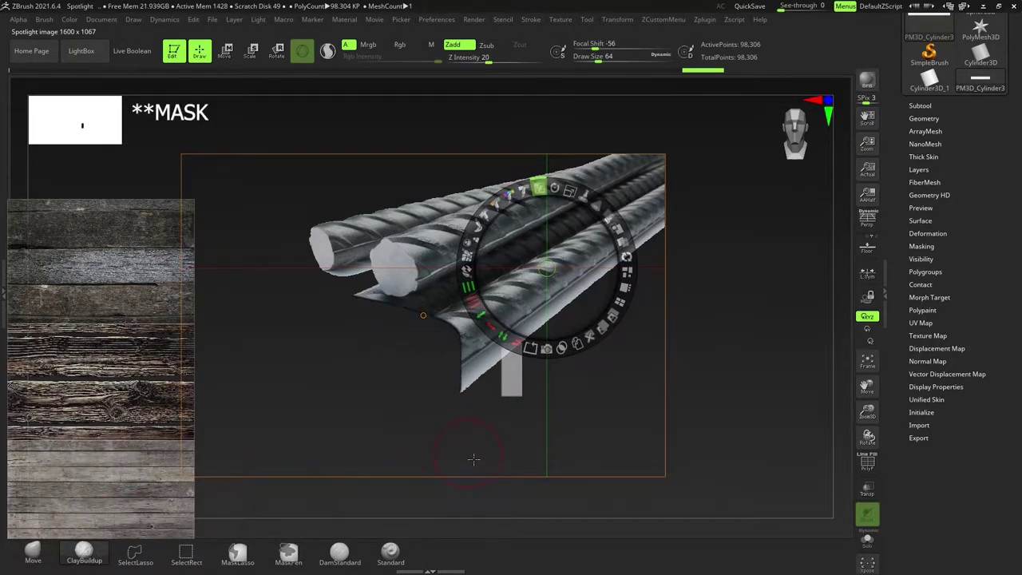
key("ctrl+z")
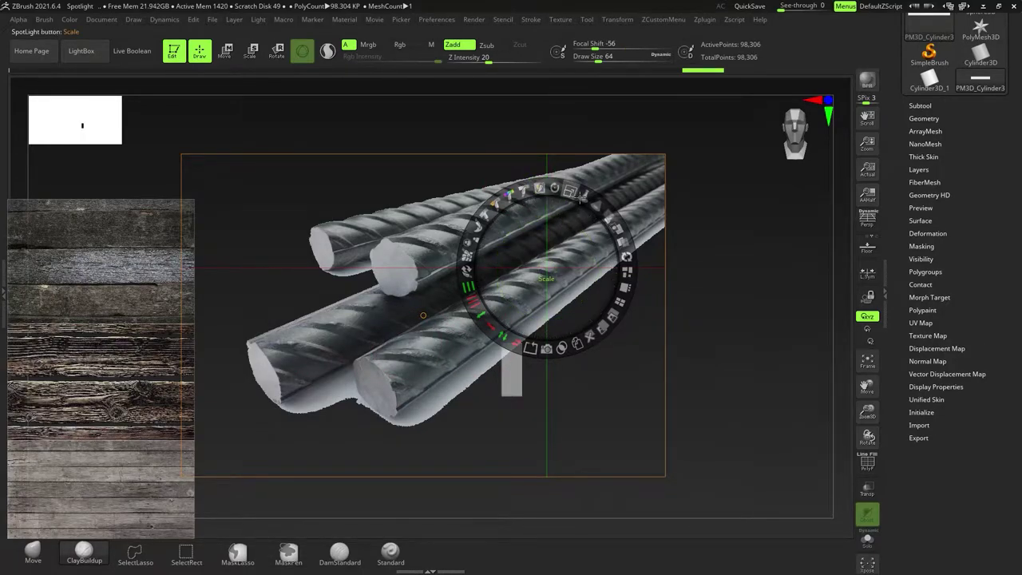
- Shrink the rebar image slightly and rearrange all Spotlight images with Tile Unified
left_click_drag(579, 195, 554, 198)
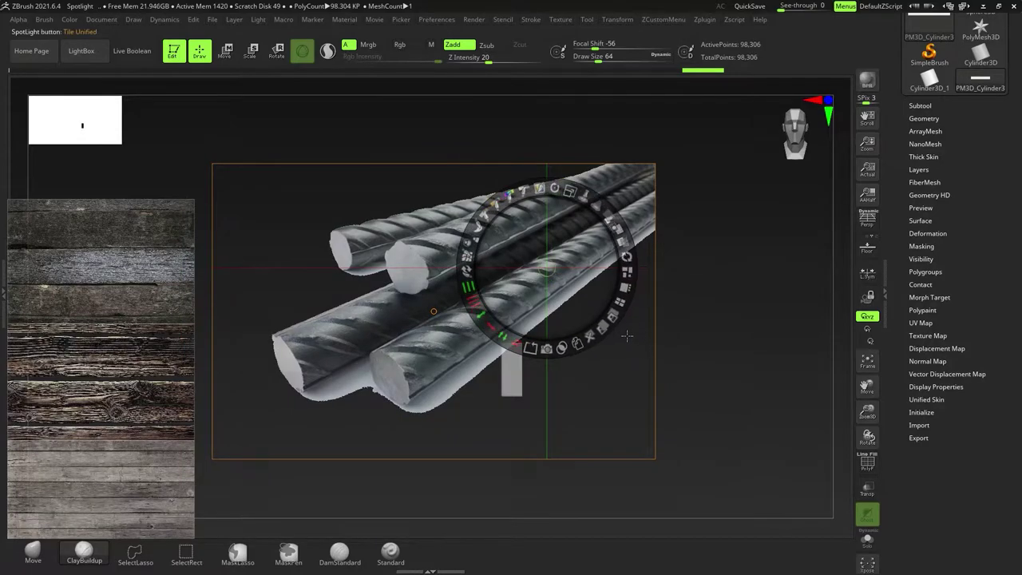
left_click(629, 310)
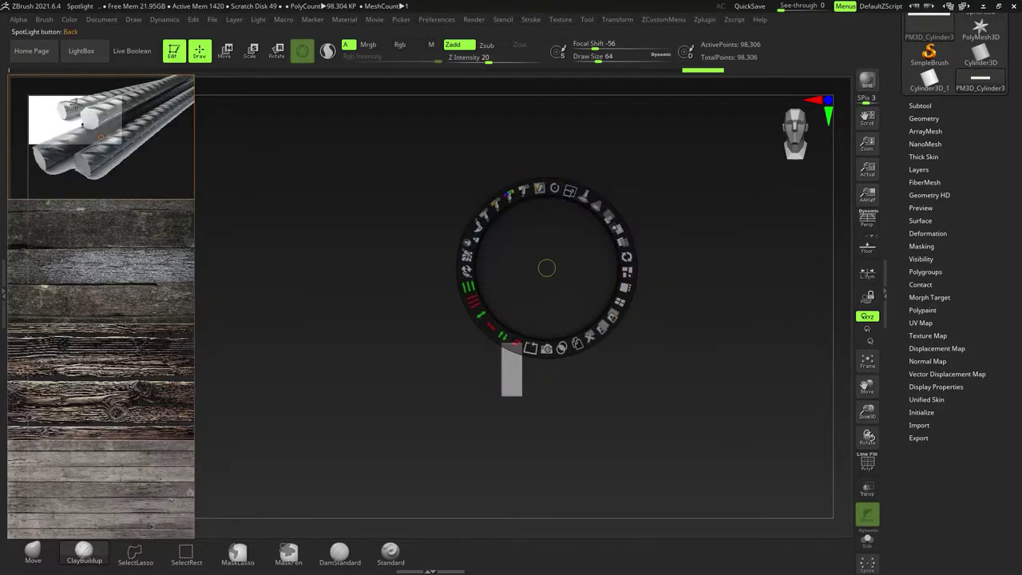
- Leave Spotlight editing and turn off Spotlight Projection for the ClayBuildup brush, toggling it back on once to compare
key("z")
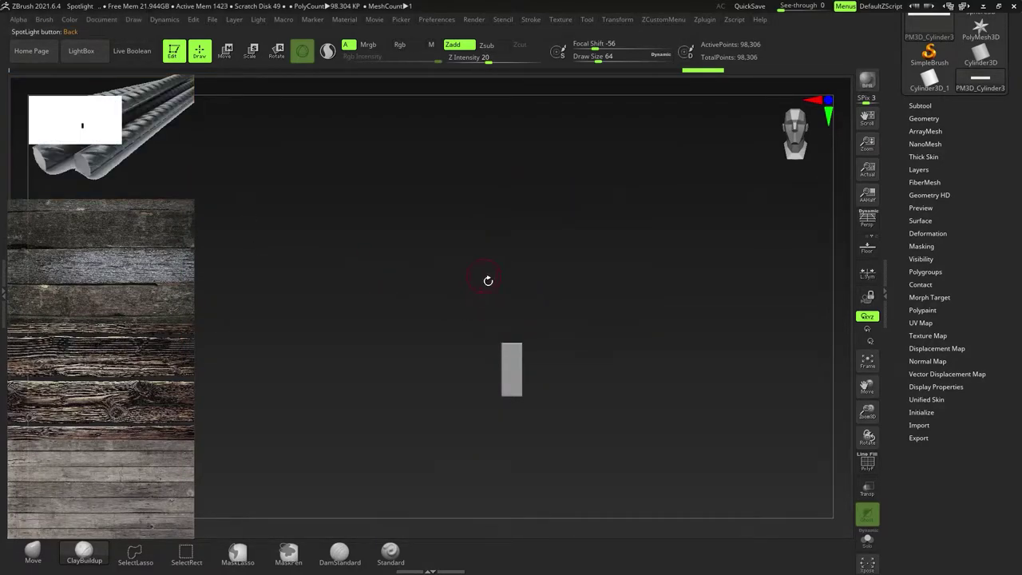
key("space")
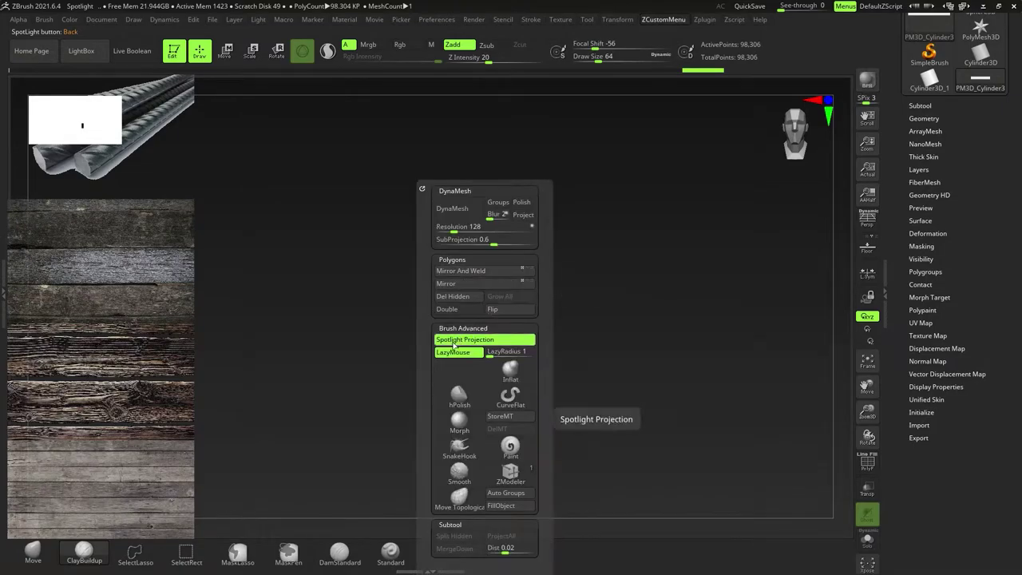
left_click(473, 343)
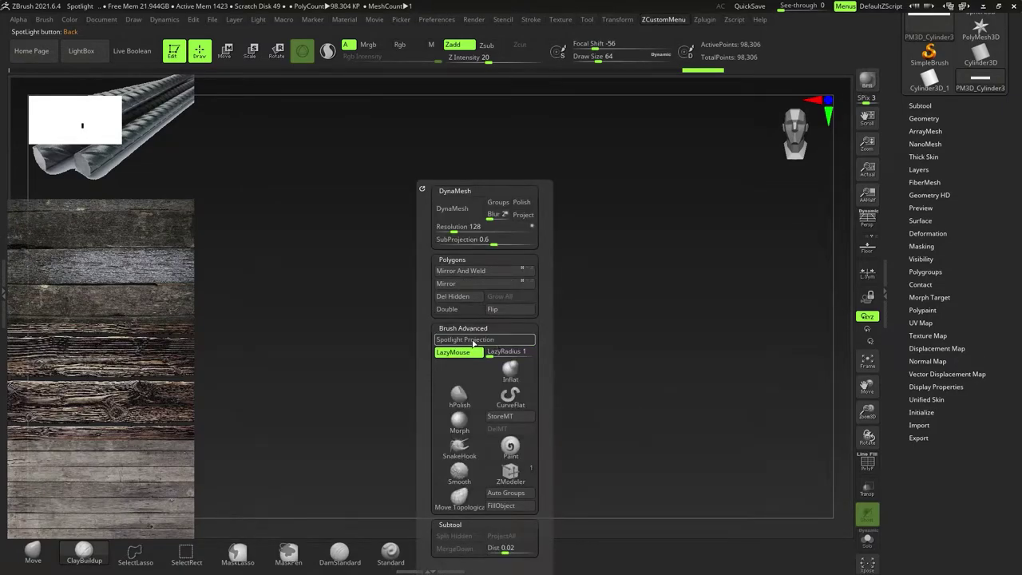
left_click(473, 342)
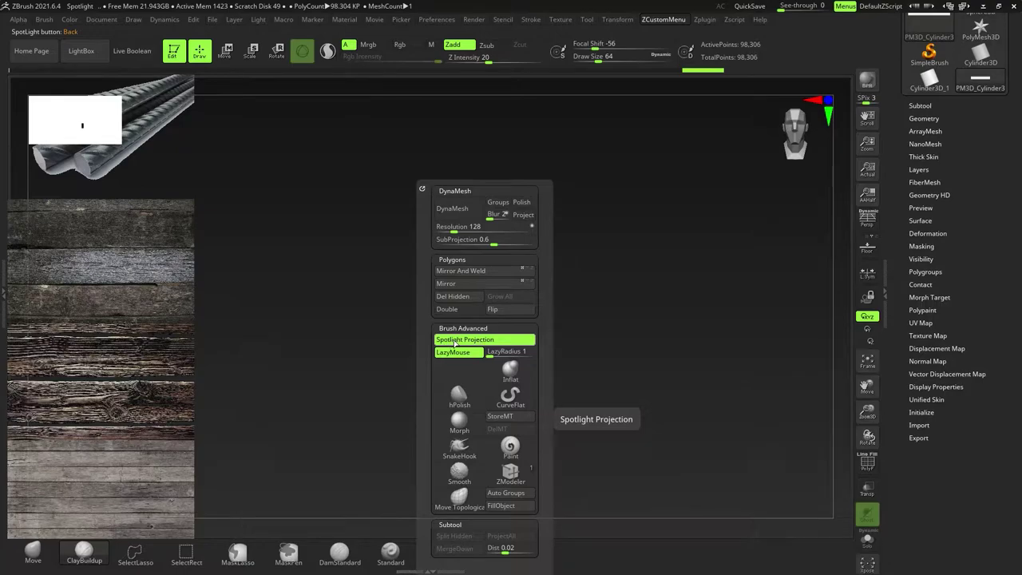
left_click(454, 343)
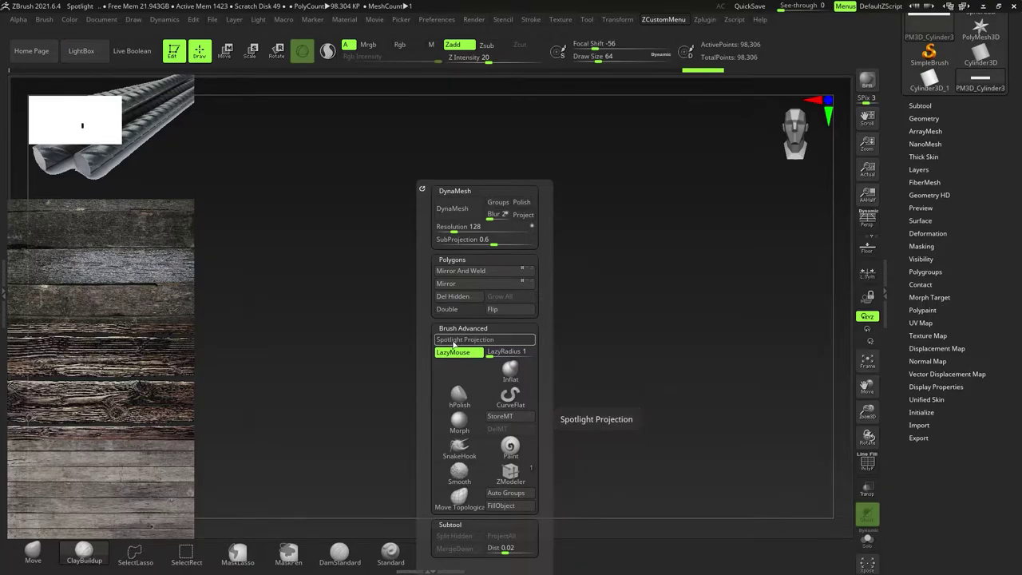
- Expand the brush's Samples settings and locate the Spotlight Projection option there
left_click(46, 20)
left_click_drag(166, 232, 165, 149)
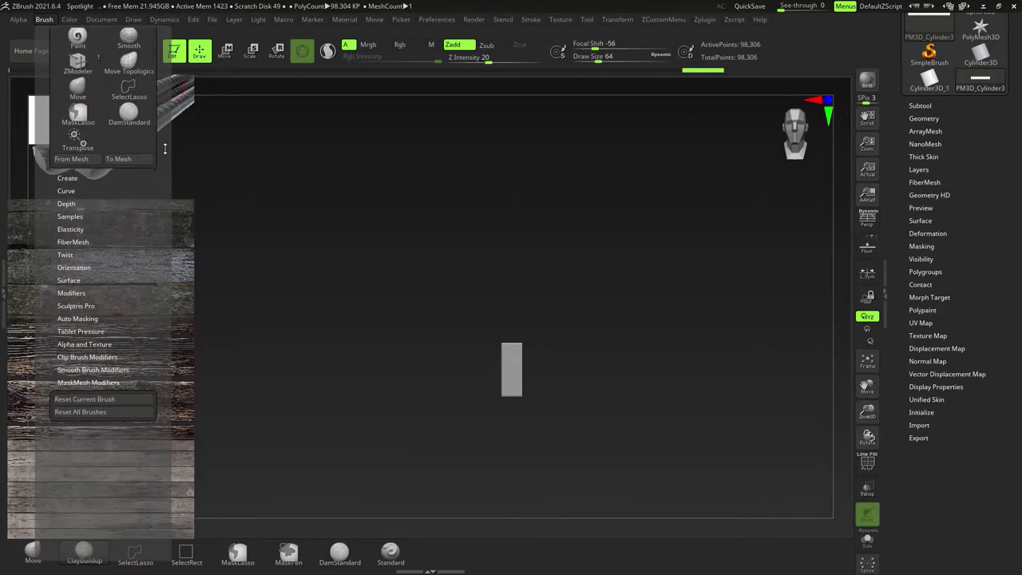
left_click(74, 218)
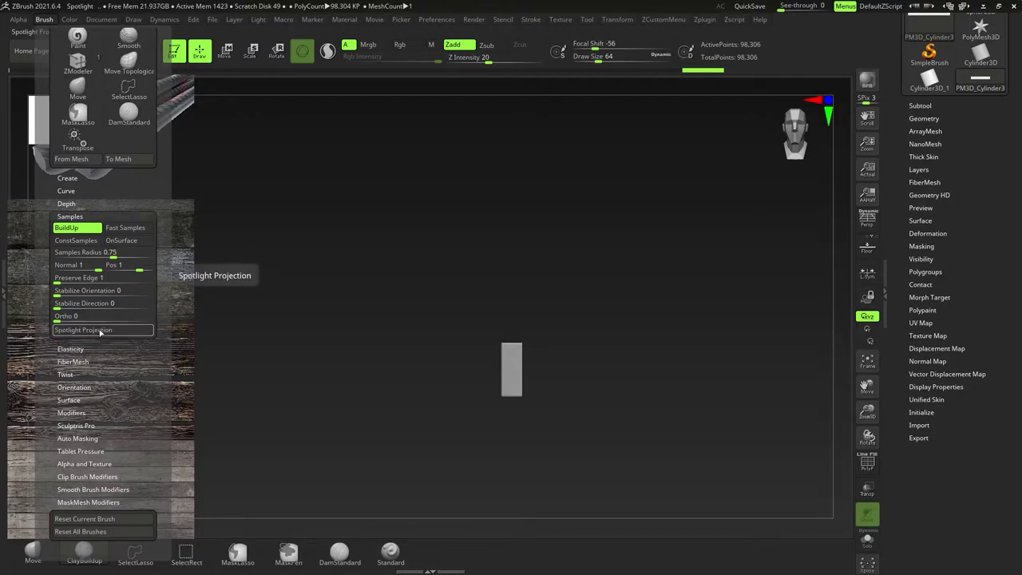
- Try sculpting test strokes on the plank with the DamStandard and ClayBuildup brushes, and undo them
left_click_drag(568, 362, 527, 374)
mouse_move(527, 374)
right_mouse_down("alt")
mouse_move(487, 356)
mouse_move(506, 340)
mouse_move(413, 375)
right_mouse_up("alt")
key("space")
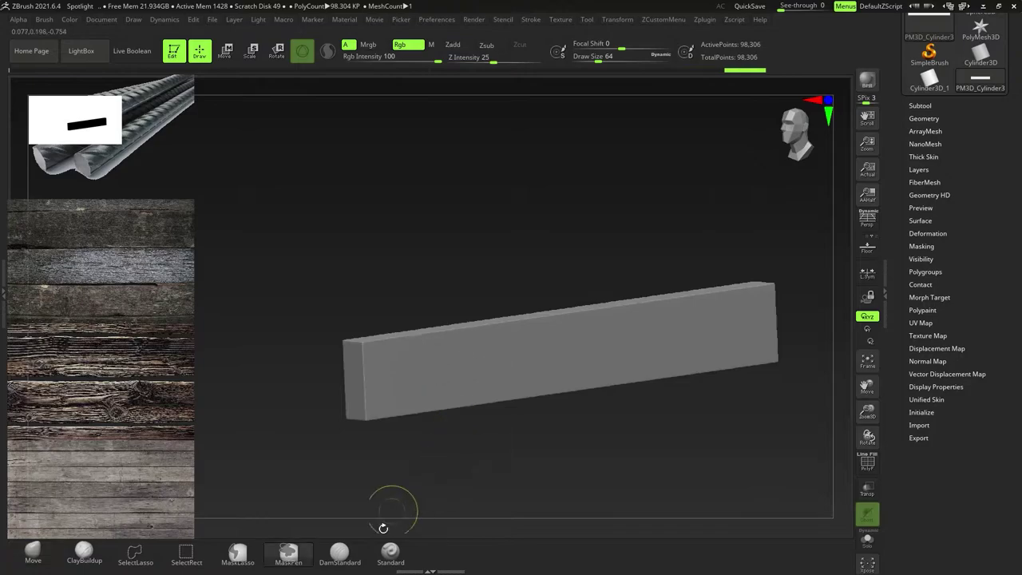
left_click(340, 557)
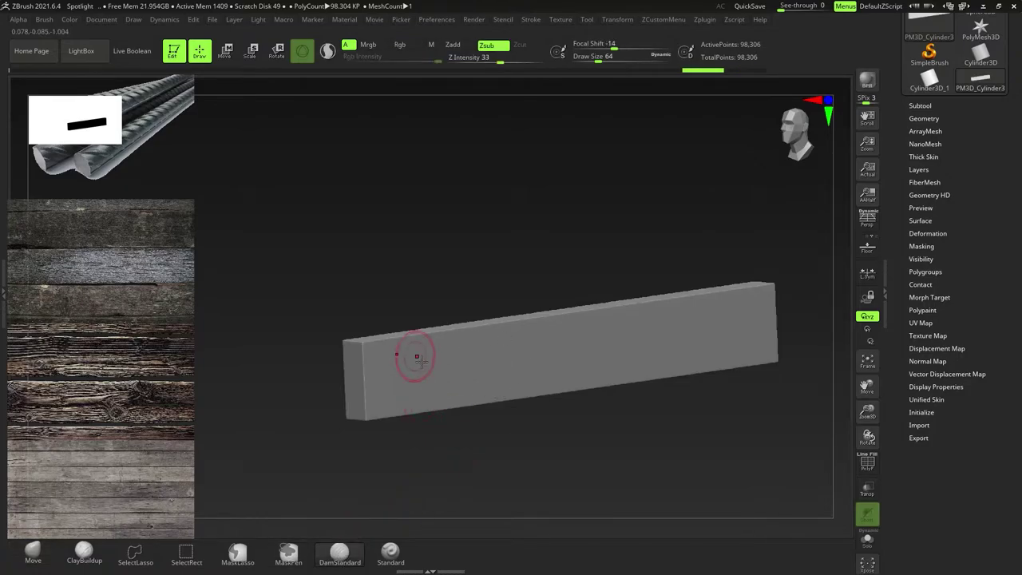
key("space")
mouse_move(413, 376)
left_mouse_down()
mouse_move(630, 361)
mouse_move(391, 411)
mouse_move(582, 374)
left_mouse_up()
key("ctrl+z")
key("ctrl+z")
left_click(91, 561)
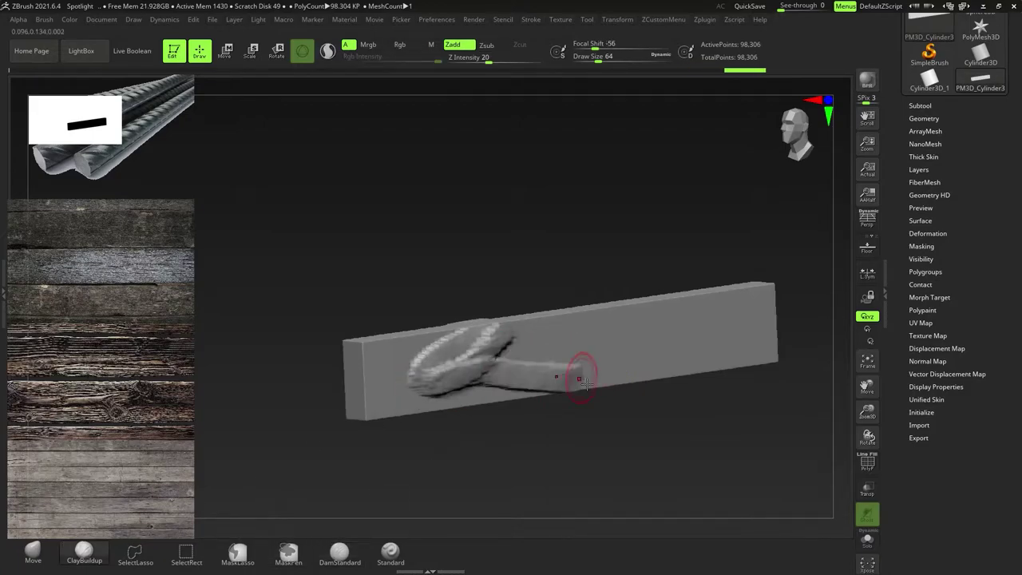
key("ctrl+z")
- Turn the plank side-on, move the brown wood image above it, and delete the other wood and rebar images from Spotlight
mouse_move(563, 366)
right_mouse_down()
mouse_move(562, 383)
mouse_move(522, 386)
mouse_move(529, 369)
mouse_move(506, 376)
right_mouse_up()
key("shift+z")
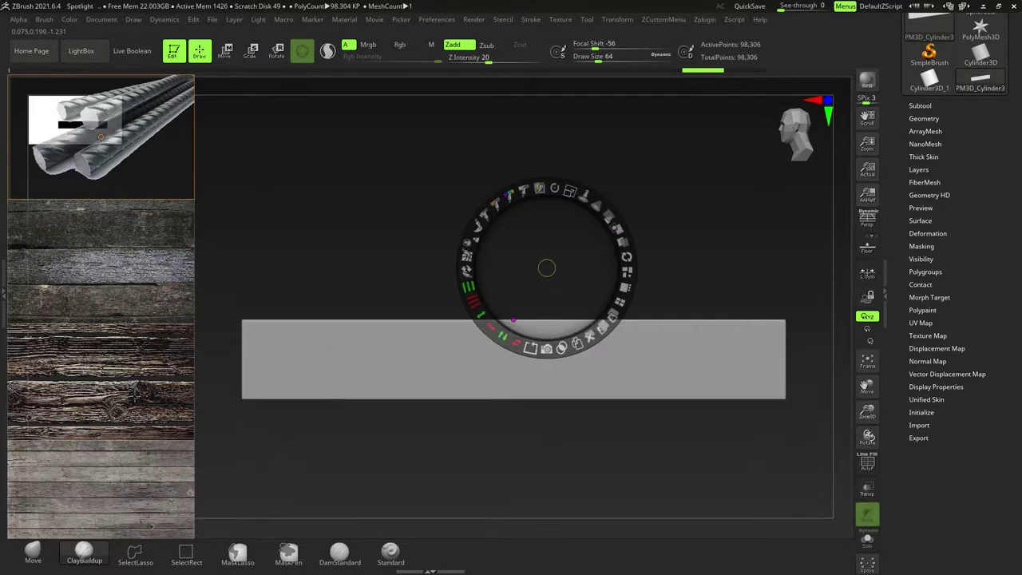
left_click_drag(84, 383, 399, 285)
left_click_drag(122, 475, 164, 404)
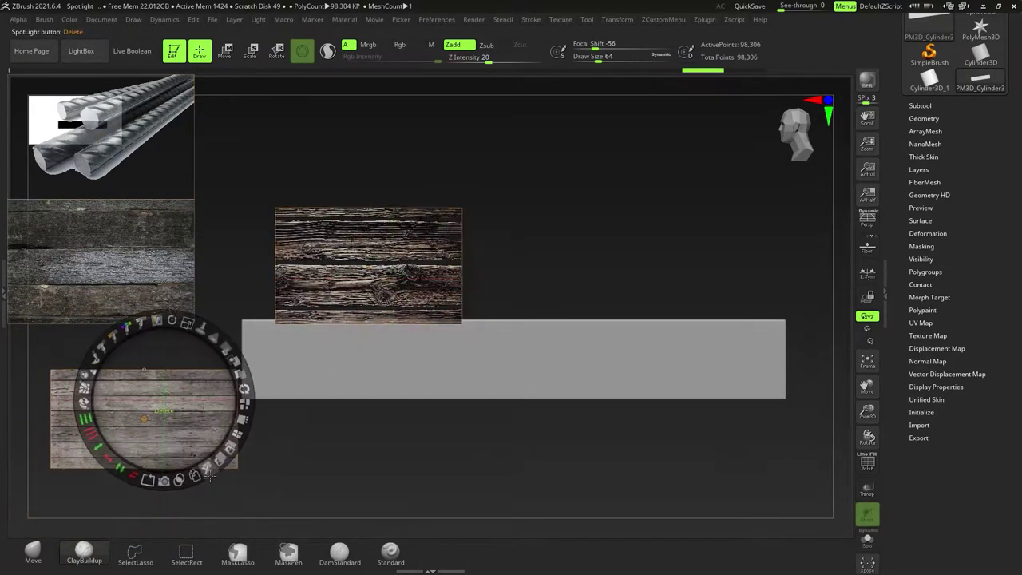
left_click(208, 469)
left_click_drag(128, 285, 144, 307)
left_click(189, 380)
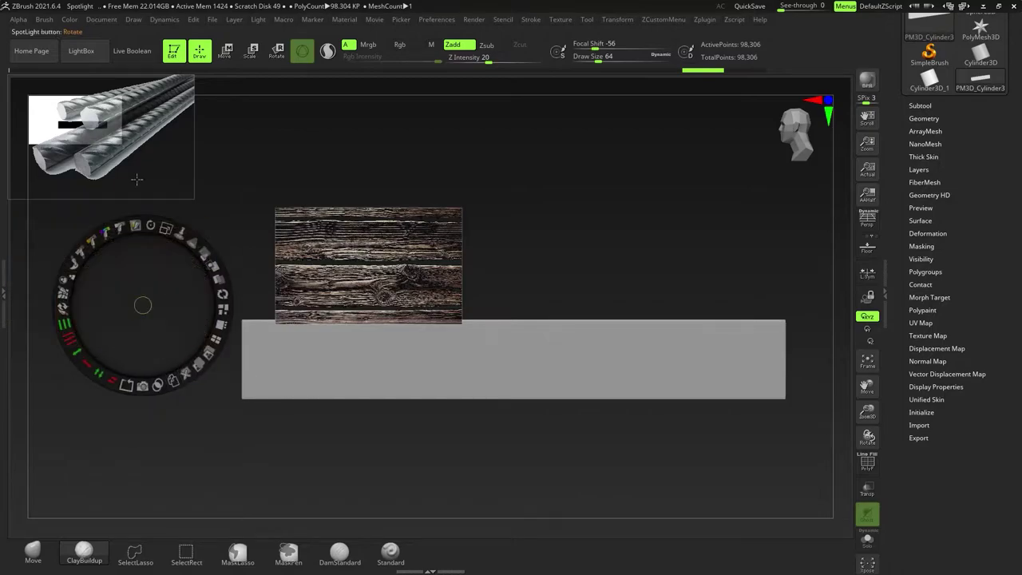
left_click_drag(131, 174, 155, 261)
left_click(198, 329)
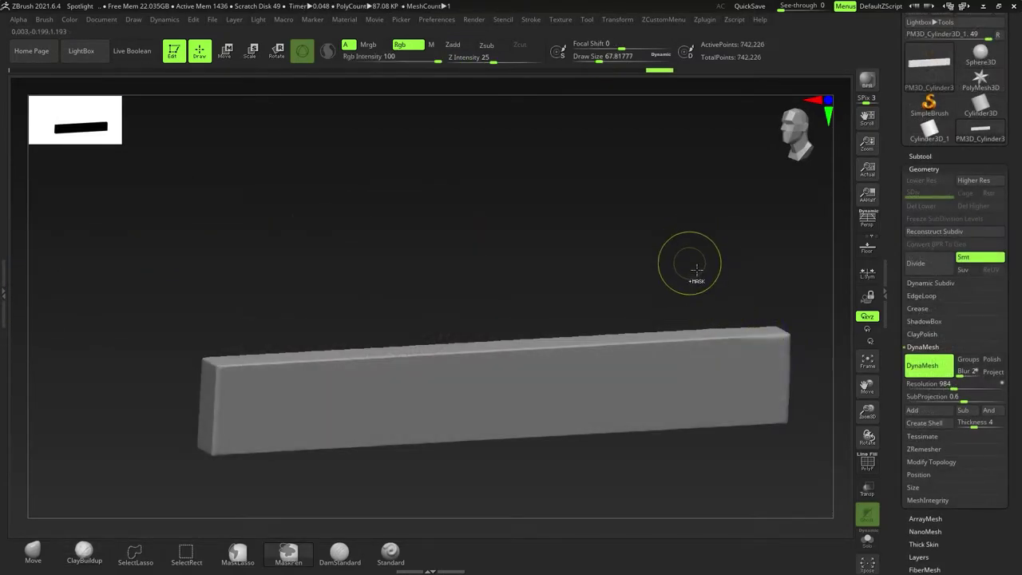
- Show the brown wood image, fit the plank behind its middle board, and sculpt the grain with ClayBuildup, hiding Spotlight to check
key("ctrl")
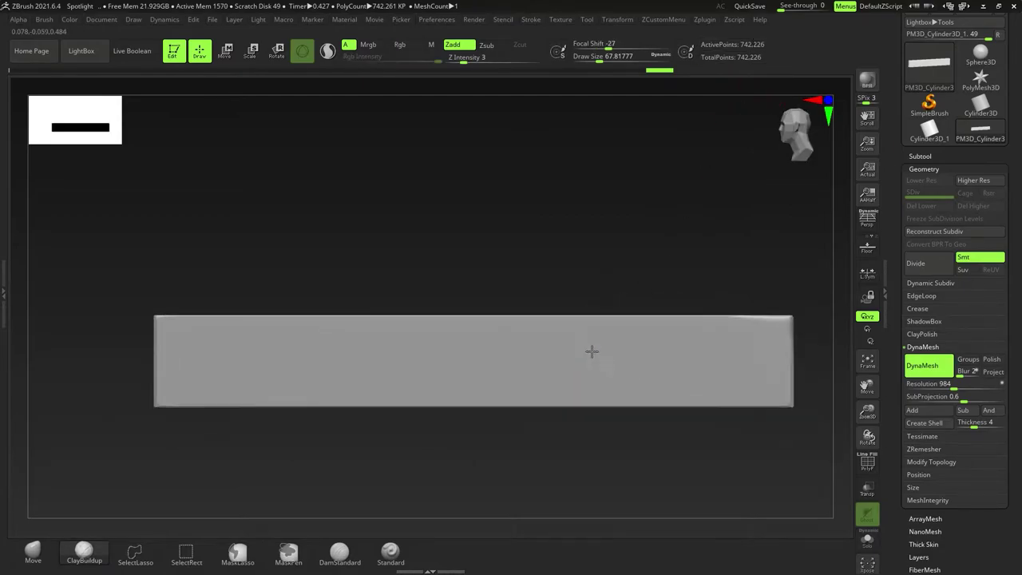
key("shift+z")
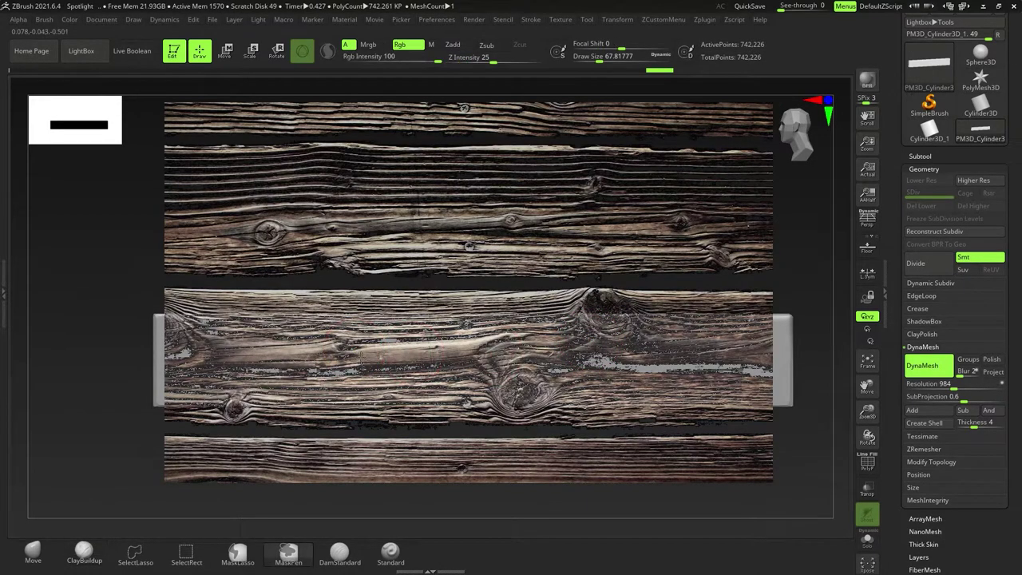
mouse_move(361, 357)
right_mouse_down("ctrl")
mouse_move(370, 374)
mouse_move(360, 369)
right_mouse_up("ctrl")
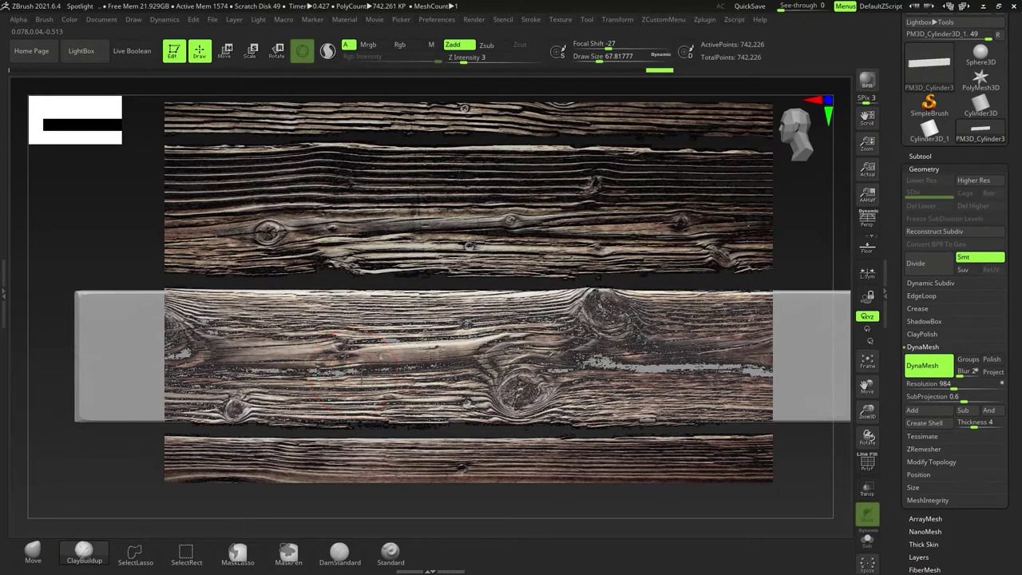
right_click(254, 346)
right_click_drag(228, 359, 411, 337, "alt")
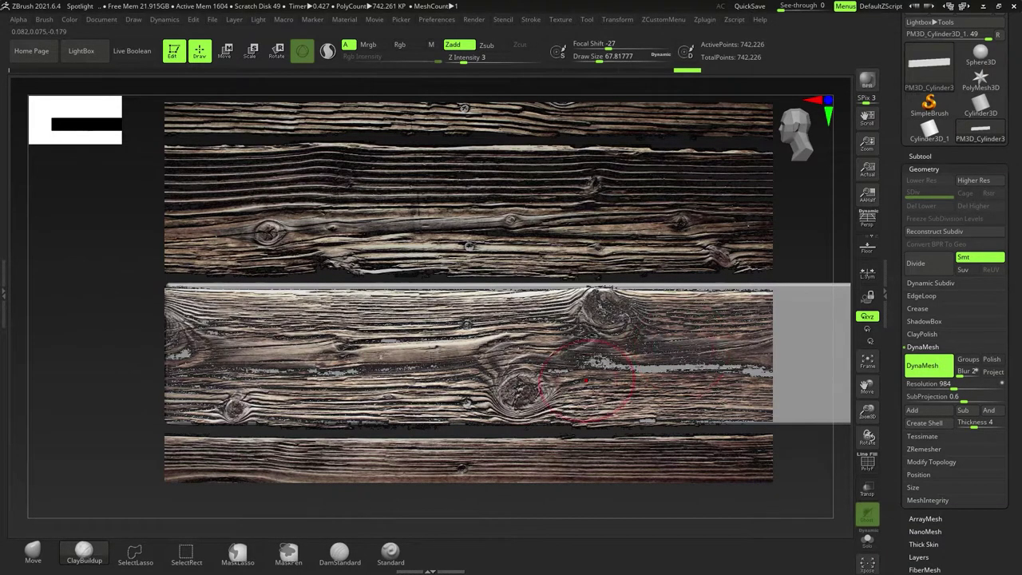
key("shift+z")
key("shift+z")
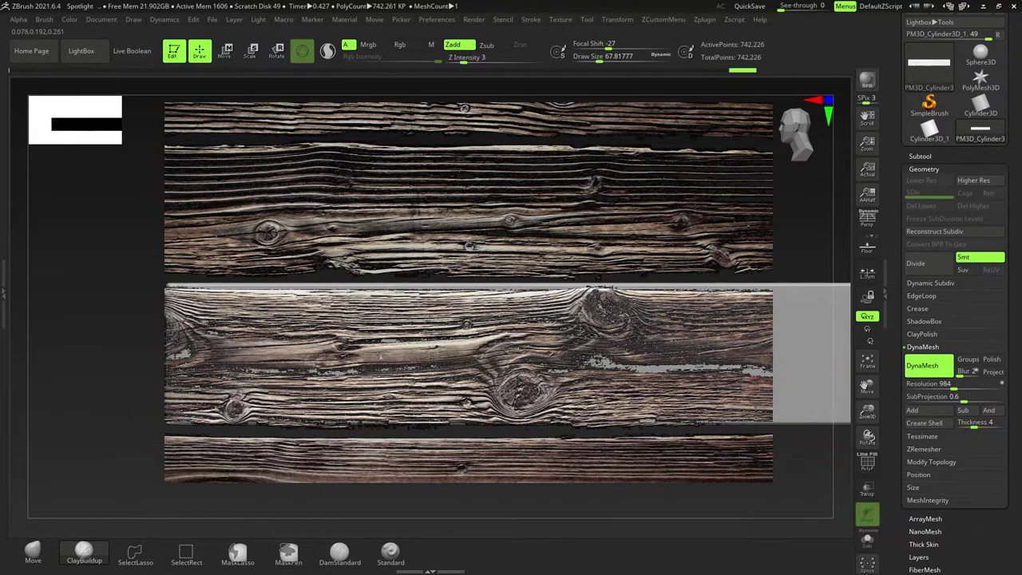
key("shift+z")
- Reduce the Draw Size to about 4.3 over the projected wood grain and try a fine detail stroke
mouse_move(519, 376)
right_mouse_down()
mouse_move(566, 383)
mouse_move(583, 407)
mouse_move(371, 359)
mouse_move(415, 363)
mouse_move(407, 391)
mouse_move(550, 375)
mouse_move(511, 367)
right_mouse_up()
key("s")
left_click_drag(306, 328, 293, 329)
mouse_move(399, 351)
right_mouse_down()
mouse_move(371, 358)
mouse_move(363, 332)
mouse_move(345, 377)
mouse_move(435, 368)
mouse_move(359, 399)
right_mouse_up()
key("s")
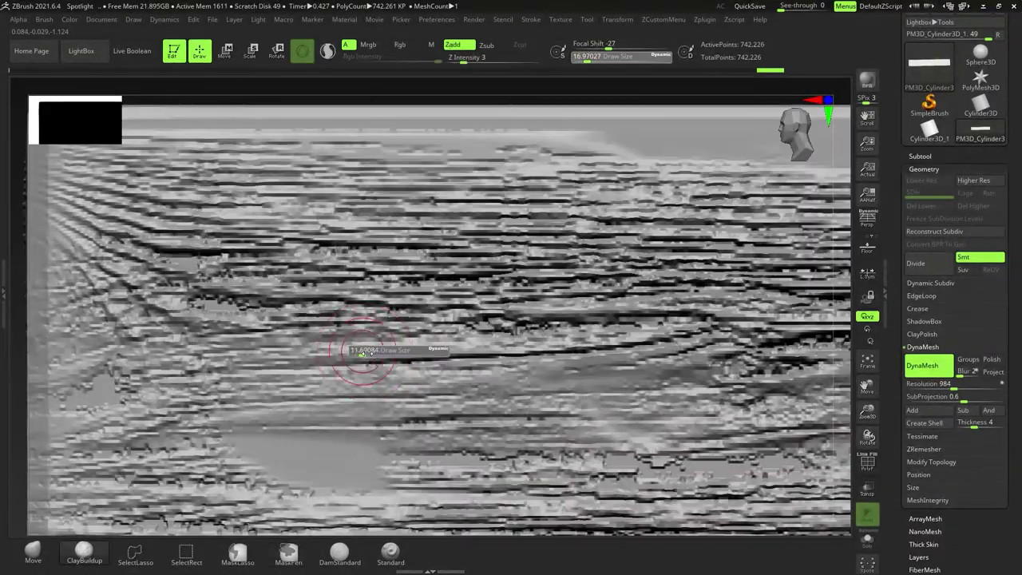
left_click_drag(350, 349, 345, 349)
right_click_drag(343, 384, 364, 385, "alt")
mouse_move(319, 384)
left_mouse_down()
mouse_move(275, 386)
mouse_move(468, 375)
mouse_move(279, 390)
mouse_move(421, 385)
left_mouse_up()
key("]")
key("]")
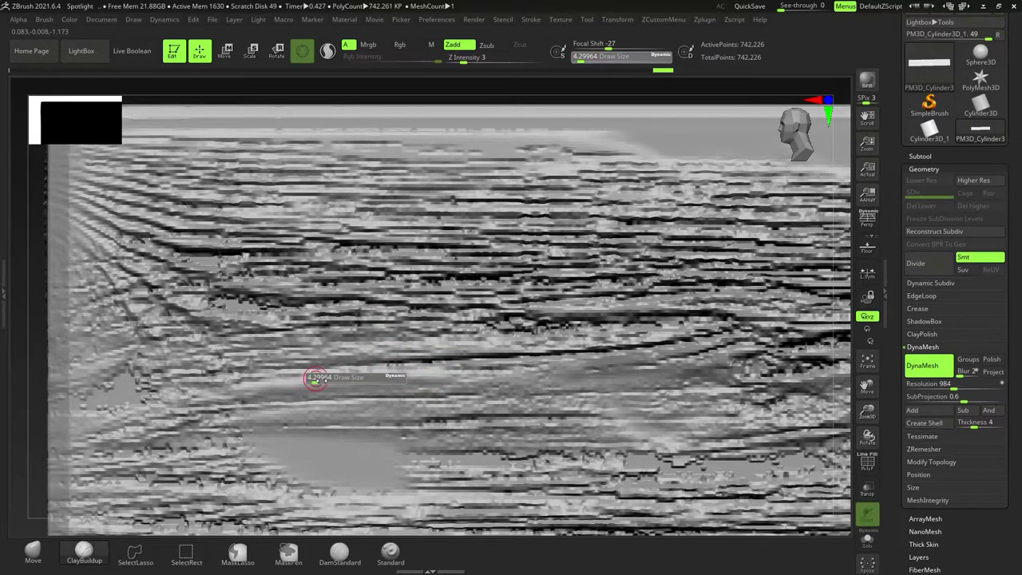
left_click(474, 60)
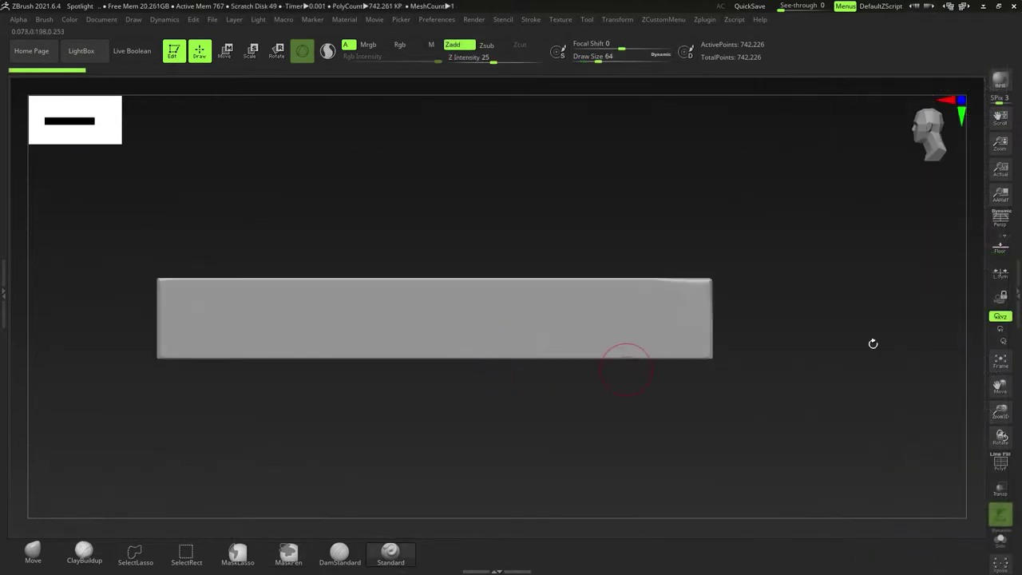
- Turn perspective distortion on and off again to compare, and return the plank to a straight side view
left_click_drag(870, 242, 886, 232)
left_click(1002, 219)
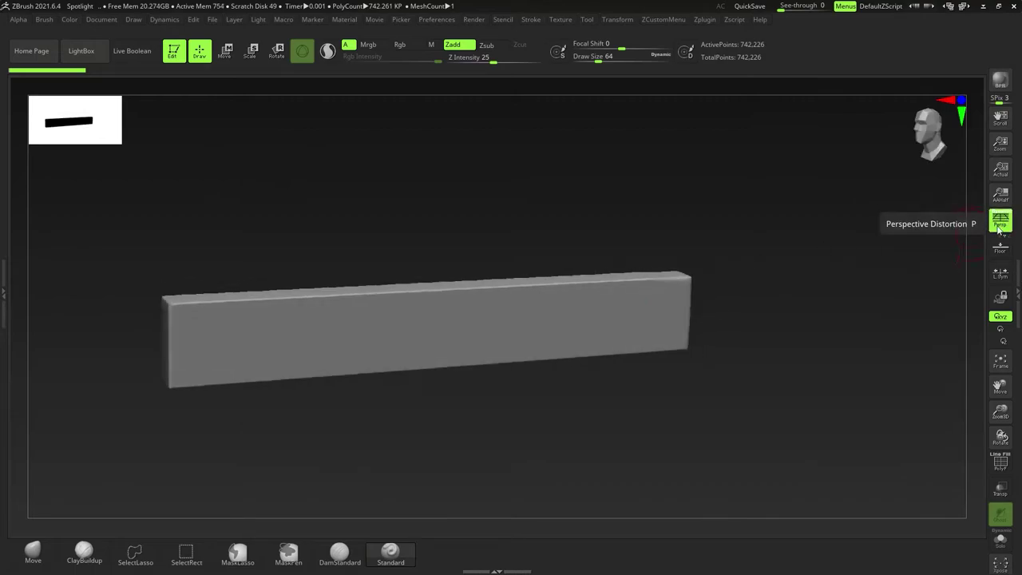
left_click(1011, 222)
left_click_drag(767, 308, 595, 319)
left_click_drag(742, 296, 798, 279, "shift")
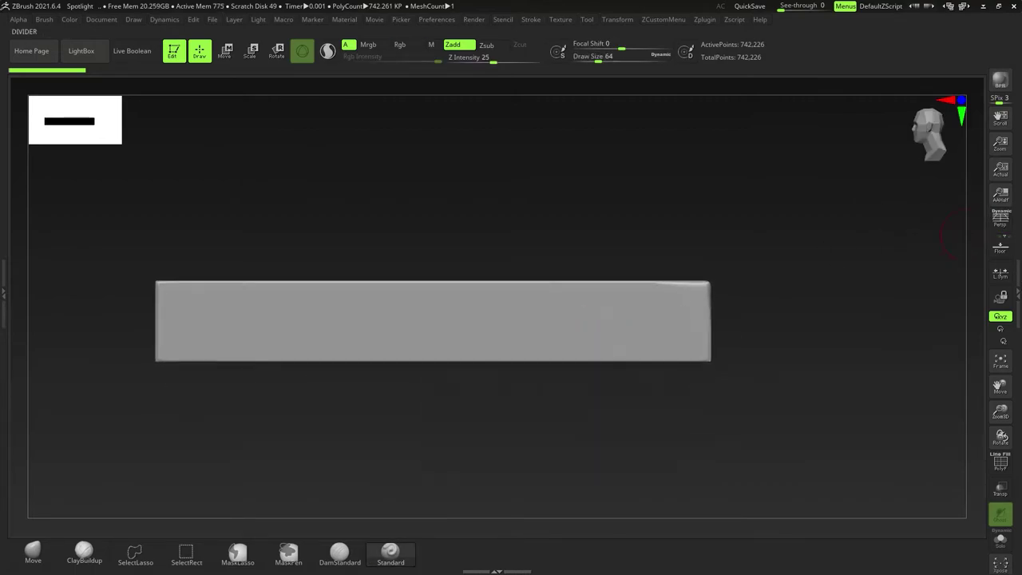
left_click_drag(641, 188, 640, 184, "alt")
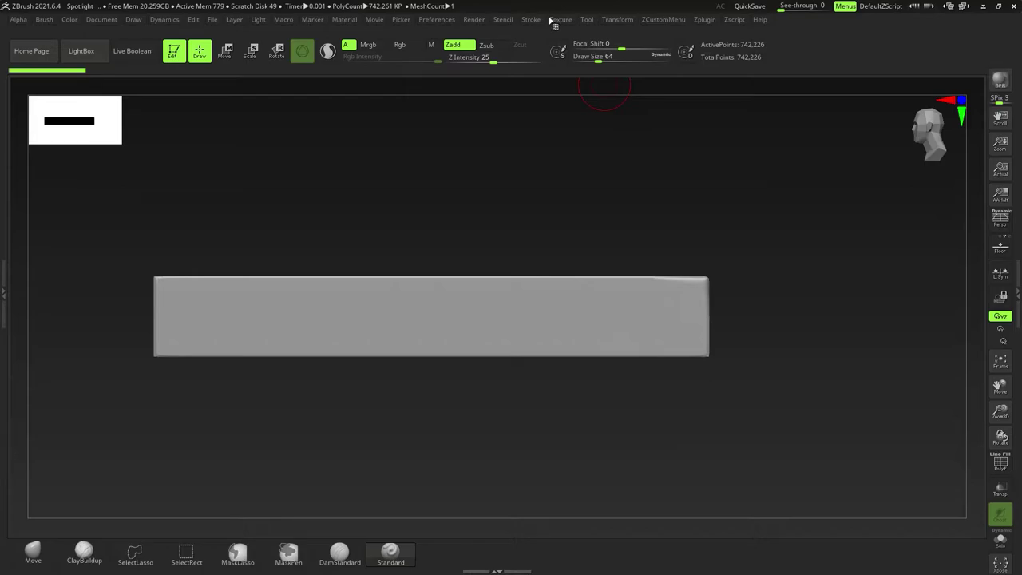
- Import Logo.png and Logo_Wrong.png together as textures from the Spotlight folder
left_click(553, 20)
left_click(580, 89)
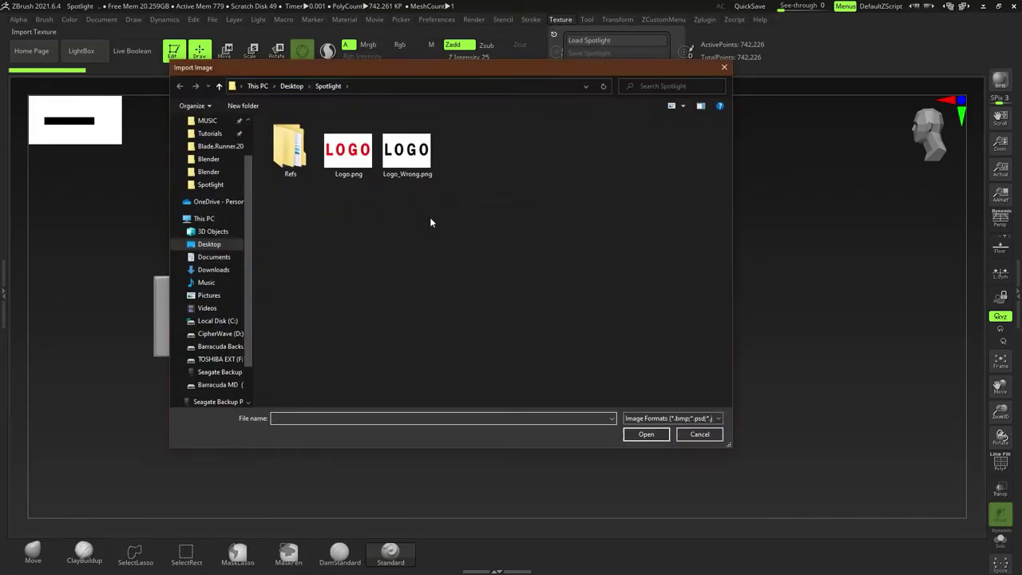
left_click_drag(434, 229, 340, 167)
left_click(406, 160)
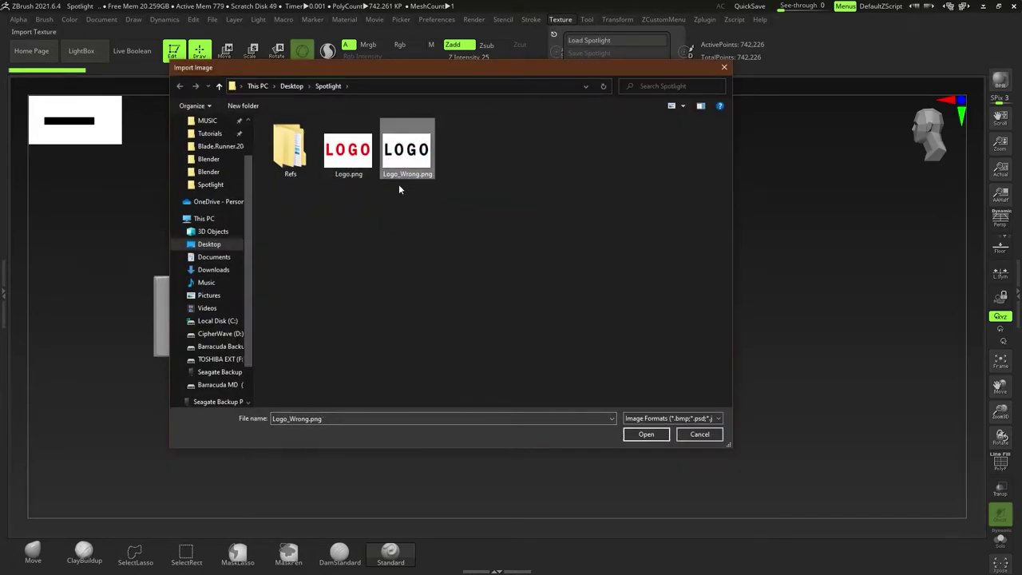
left_click(359, 167)
left_click_drag(487, 239, 351, 160)
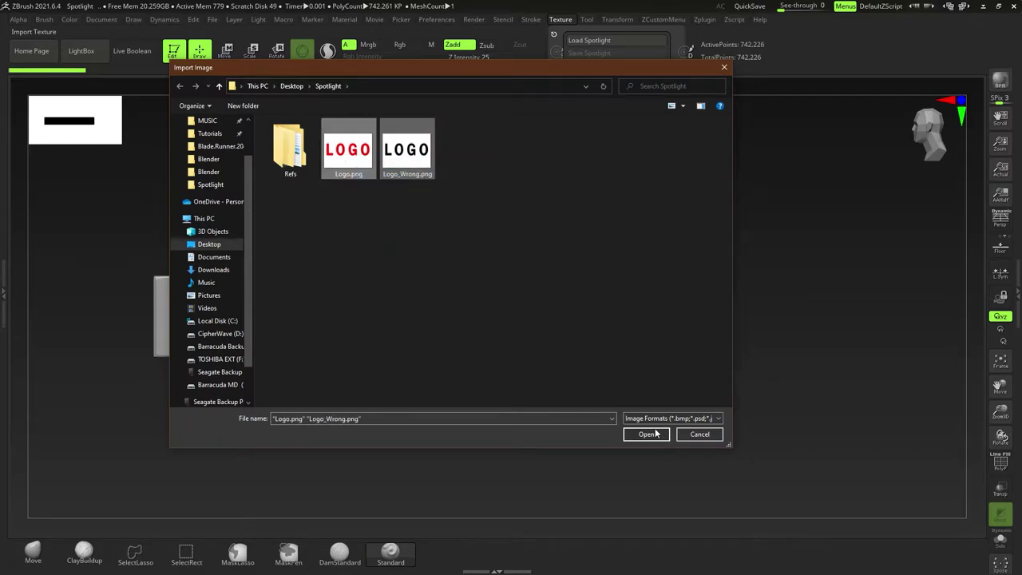
left_click(650, 435)
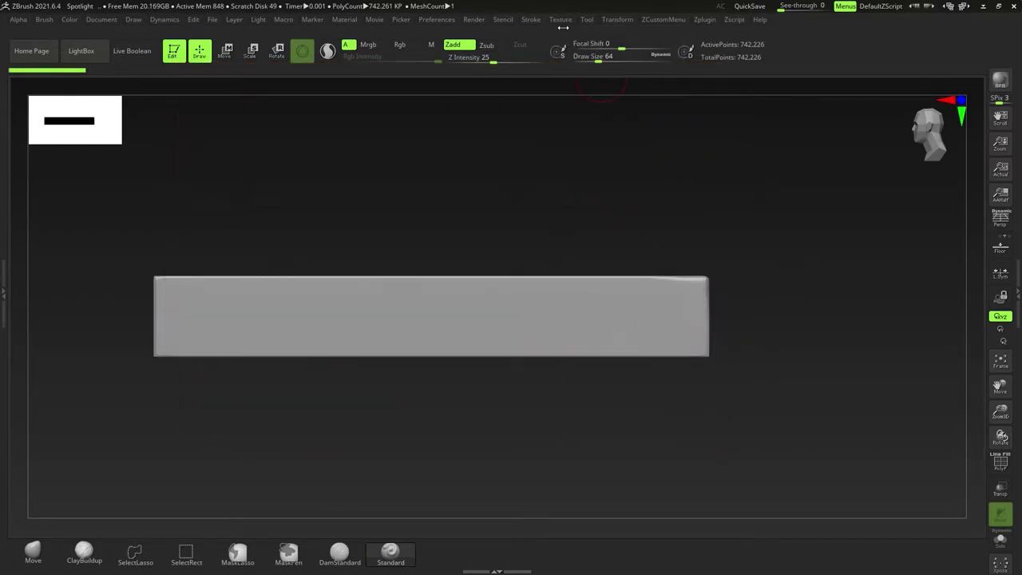
- Add the red Logo texture to Spotlight, scale it down, and place it over one end of the plank
left_click(560, 20)
left_click(595, 210)
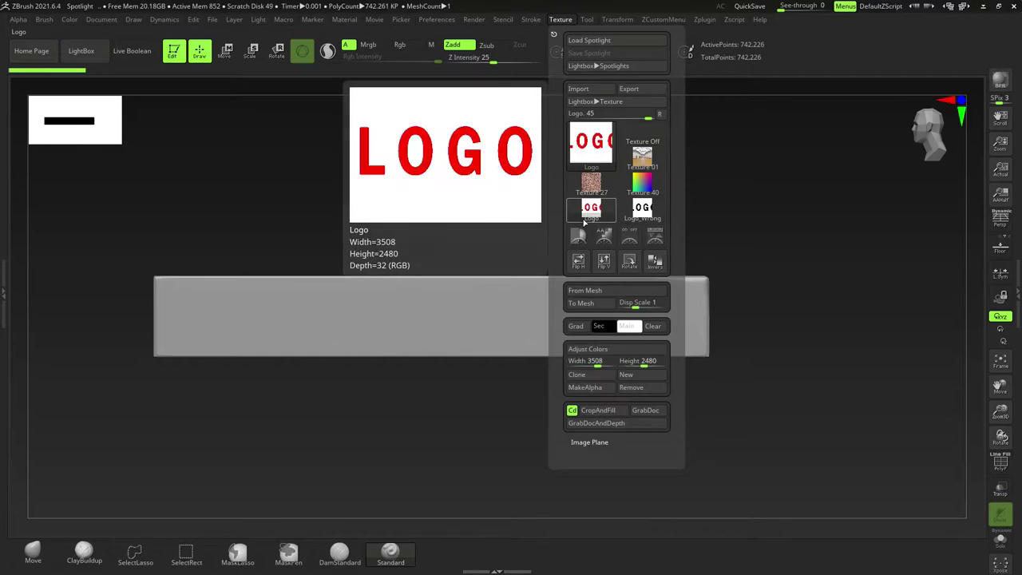
left_click(656, 238)
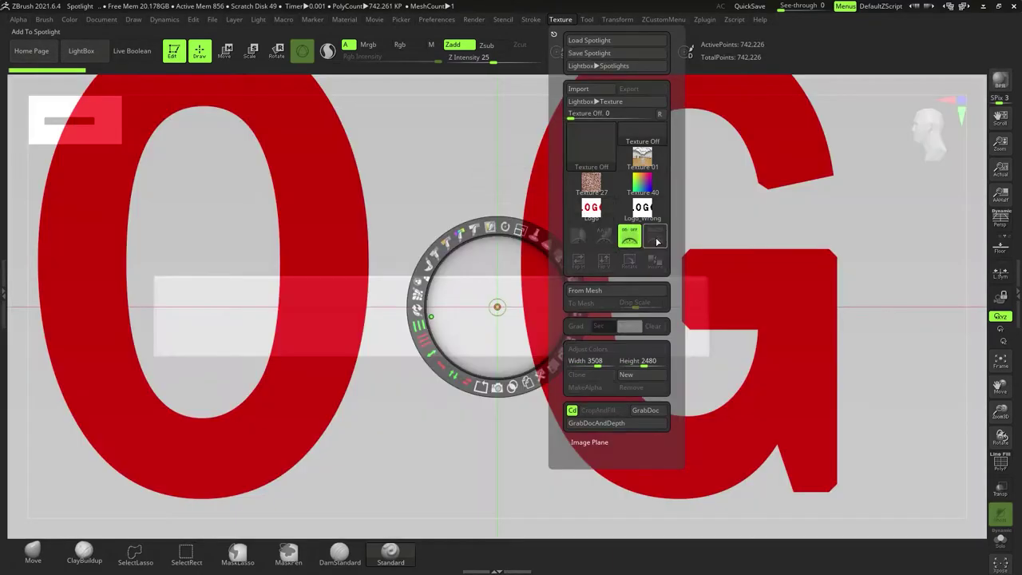
left_click_drag(521, 233, 429, 261)
left_click_drag(646, 244, 677, 270)
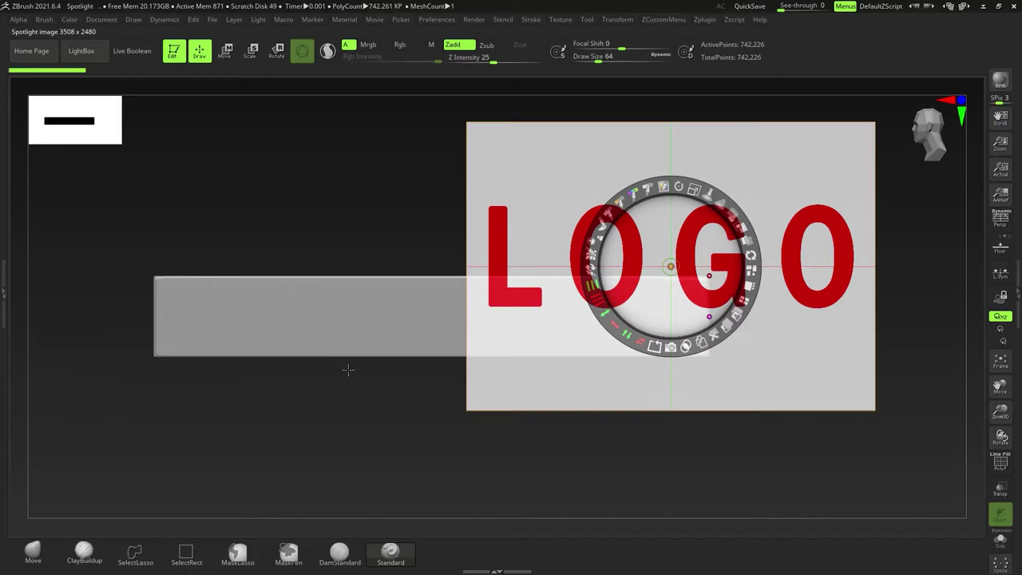
- Leave Spotlight editing to enlarge the plank in view, resume editing, and center the logo image over the plank
key("z")
mouse_move(411, 327)
right_mouse_down("ctrl")
mouse_move(420, 347)
mouse_move(435, 340)
mouse_move(424, 344)
mouse_move(420, 330)
right_mouse_up("ctrl")
right_click(414, 323)
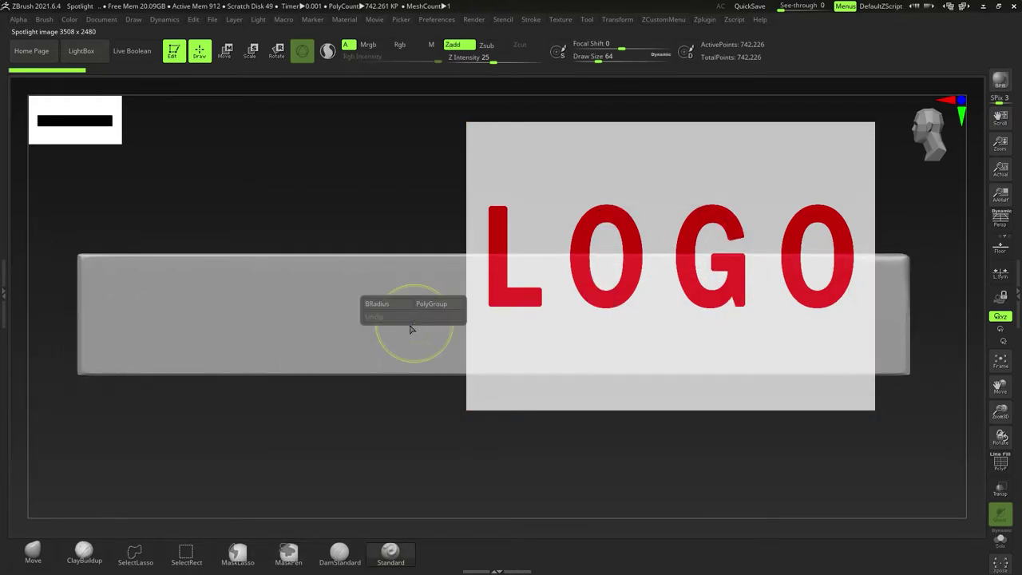
key("z")
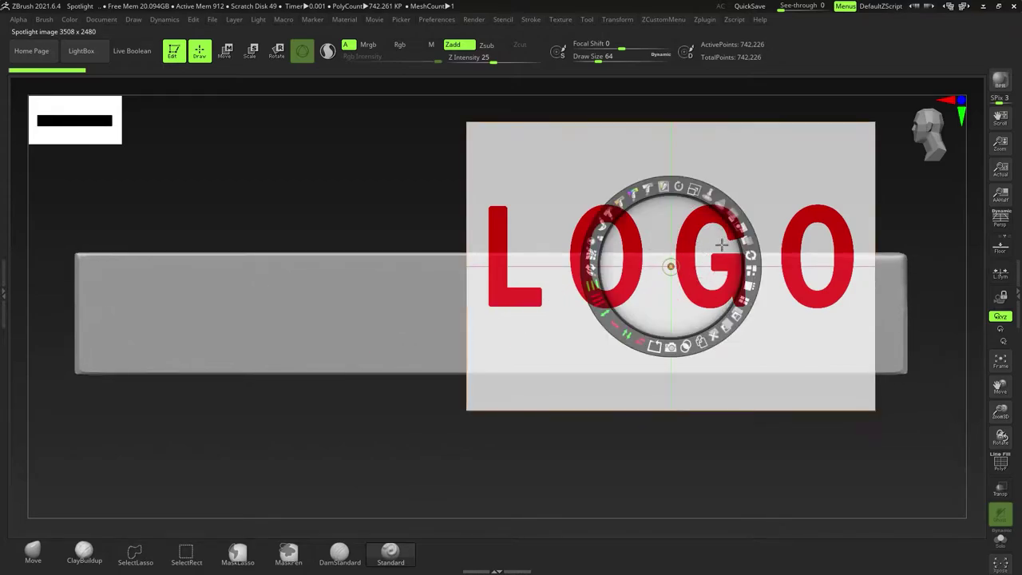
left_click_drag(680, 267, 523, 306)
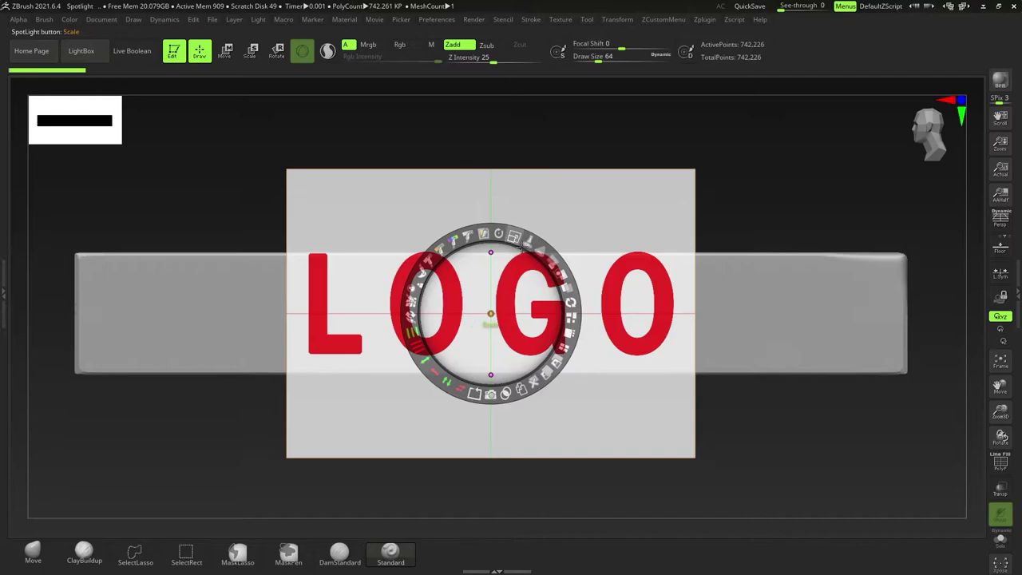
- Scale the logo image down so its letters fit within the plank's height, and leave Spotlight editing
left_click_drag(521, 248, 502, 244)
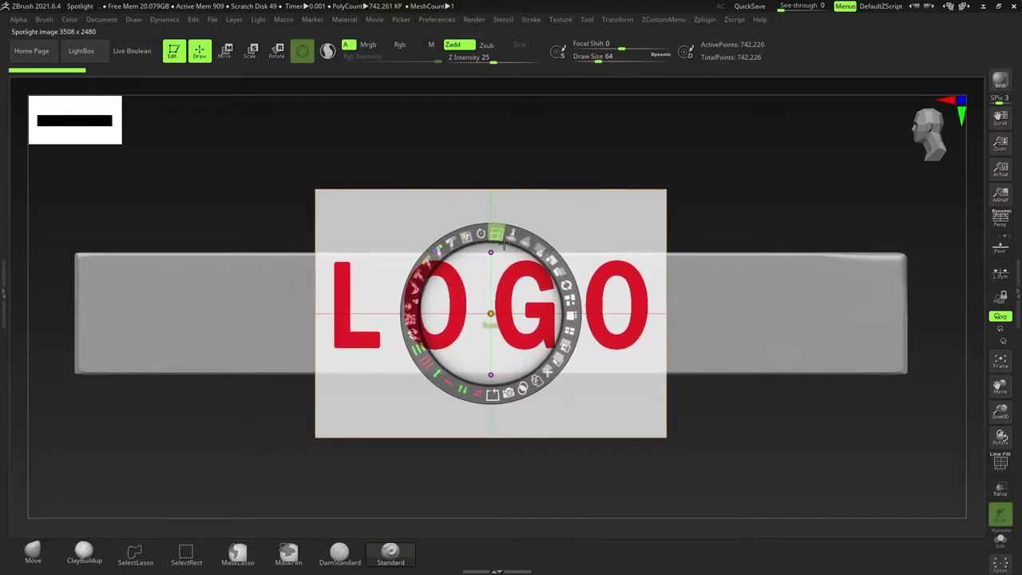
key("shift+z")
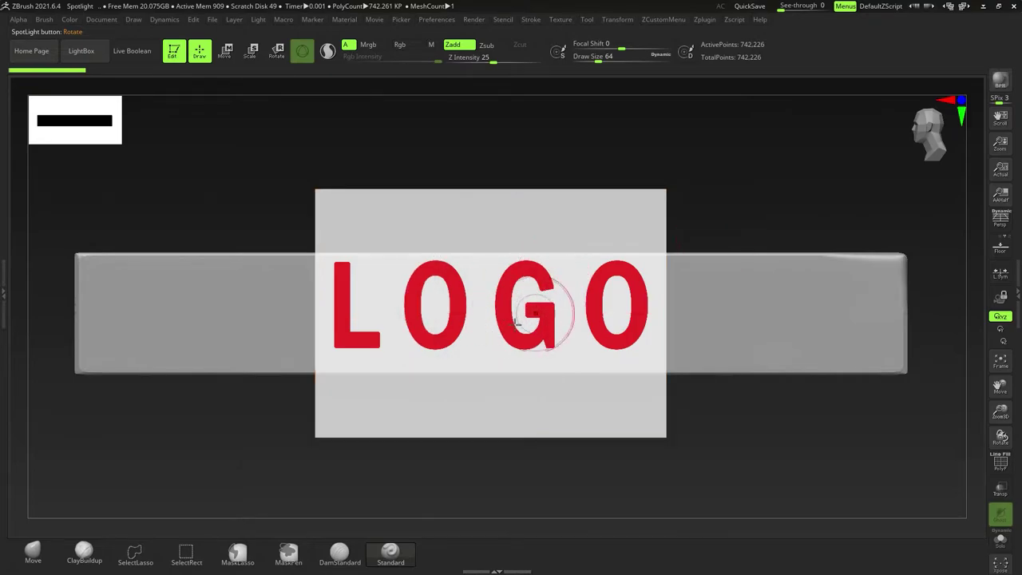
key("space")
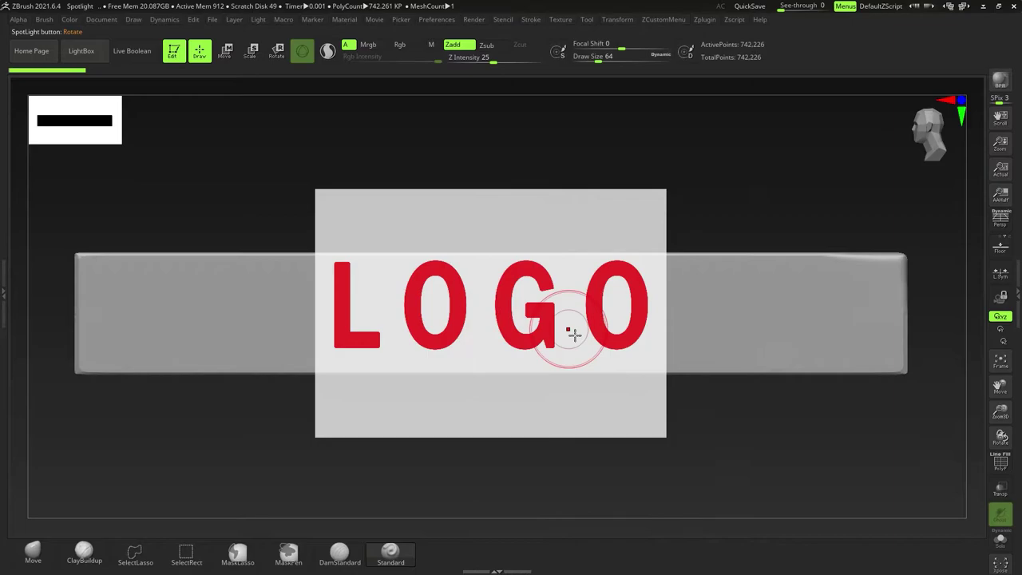
- Paint the red Logo image's color onto the plank with the Paint brush, and hide the Spotlight image
key("b")
key("p")
key("a")
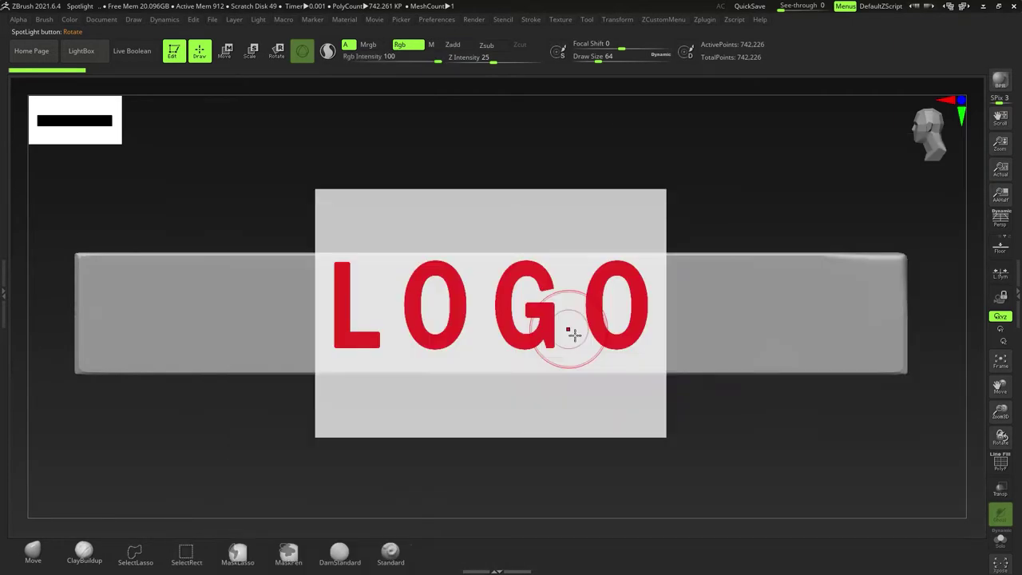
key("space")
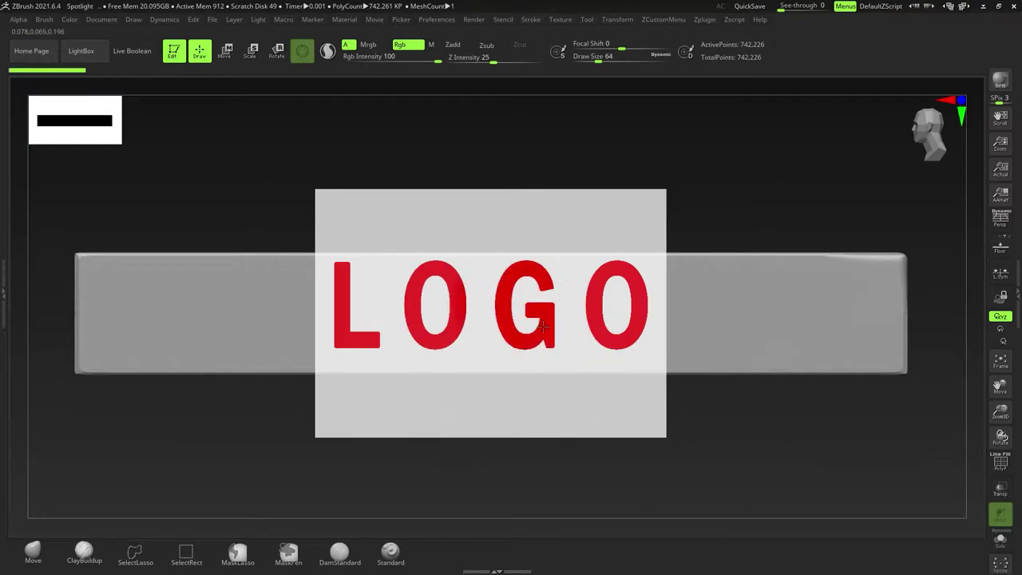
key("shift+z")
key("shift+z")
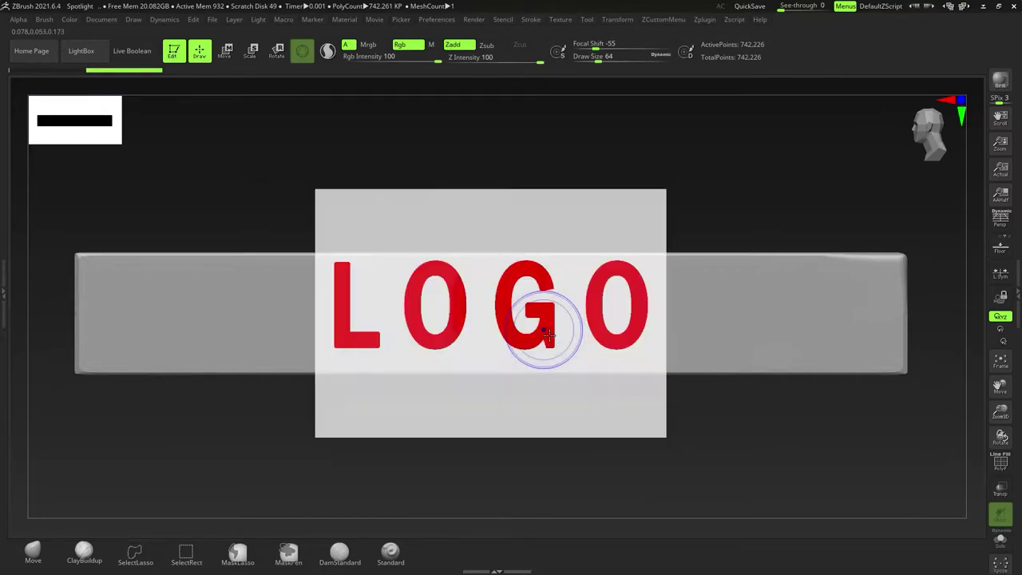
mouse_move(649, 277)
left_mouse_down()
mouse_move(609, 296)
mouse_move(474, 304)
mouse_move(360, 346)
left_mouse_up()
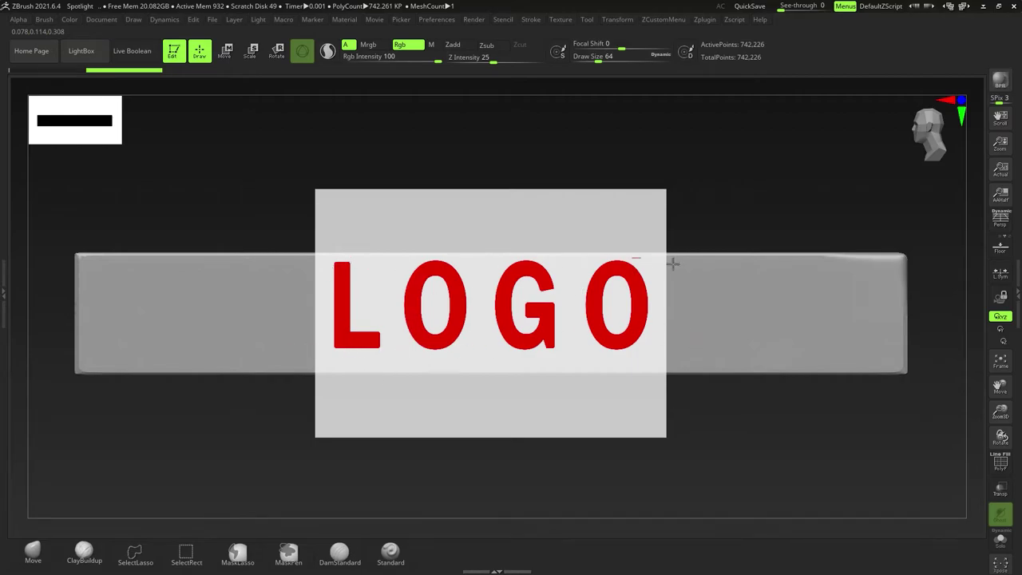
left_click_drag(466, 302, 478, 329)
key("shift+z")
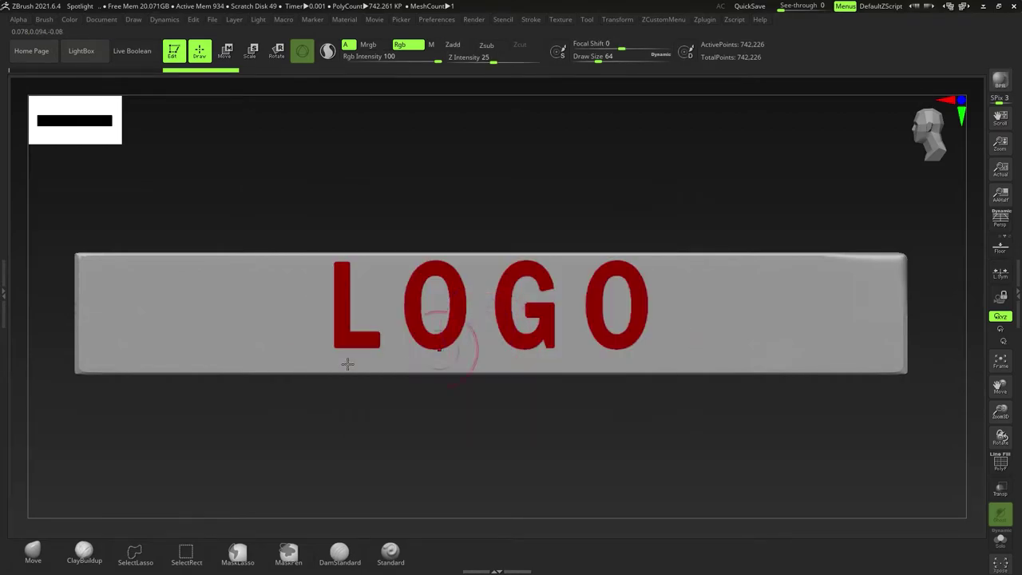
- Mask the plank by color intensity so that only the red logo letters stay editable
right_click_drag(348, 363, 609, 346, "alt")
right_click_drag(672, 337, 654, 340, "ctrl")
left_click(1019, 293)
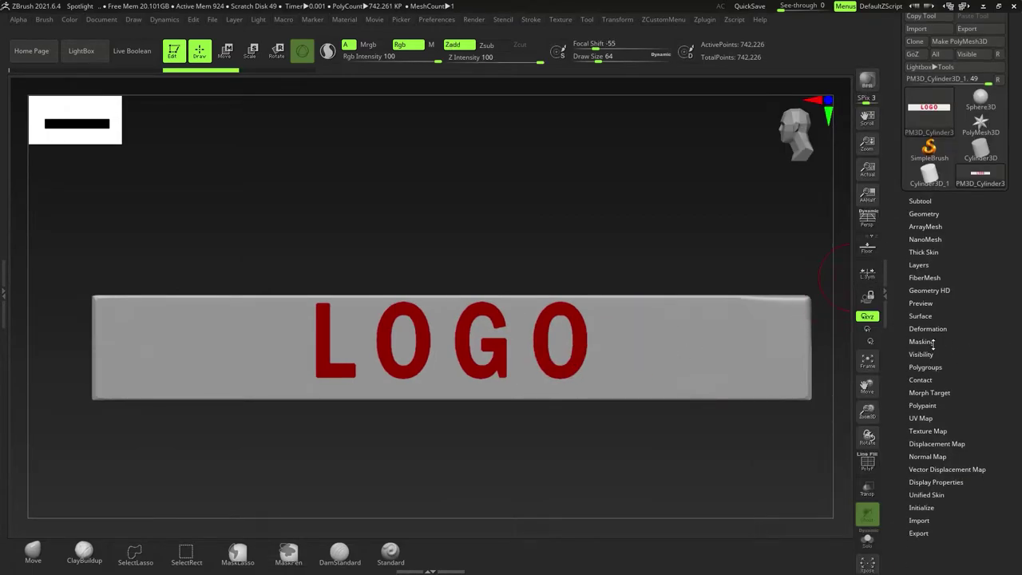
left_click(922, 341)
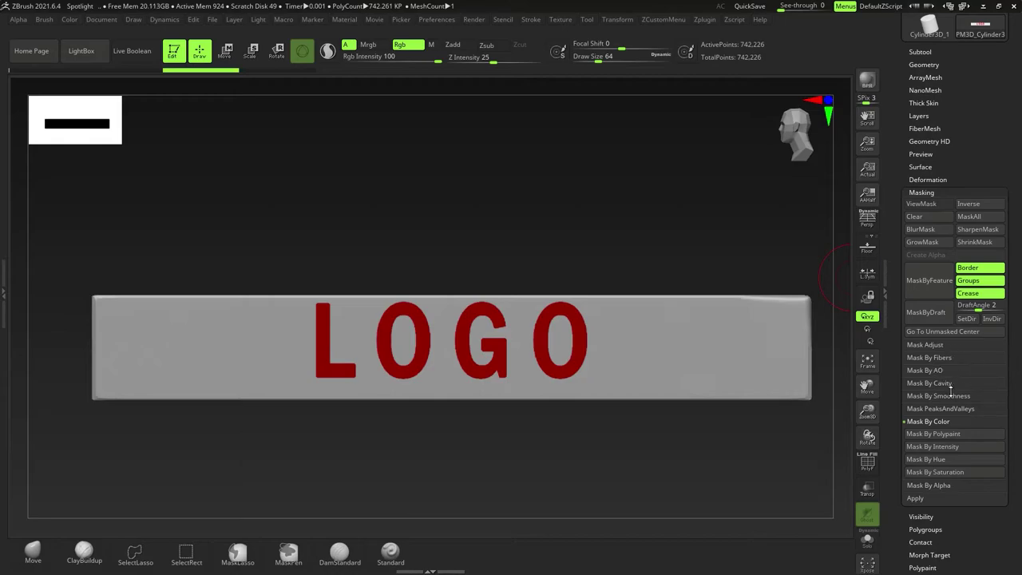
left_click(940, 460)
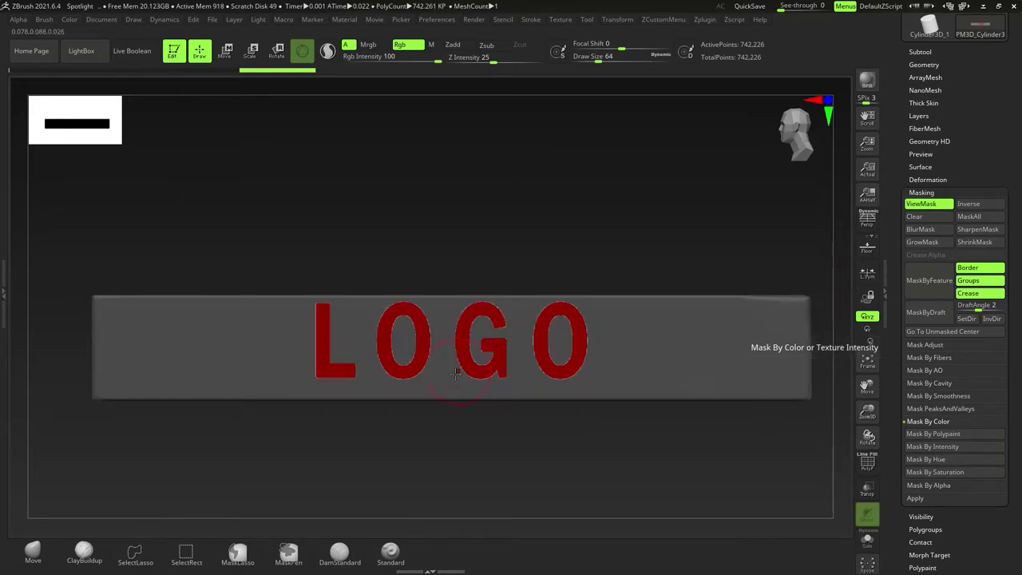
- Angle the view onto the letters and push the unmasked logo out of the plank by about 1.24 with the Move gizmo
left_click_drag(471, 419, 461, 379)
right_click_drag(460, 379, 482, 389)
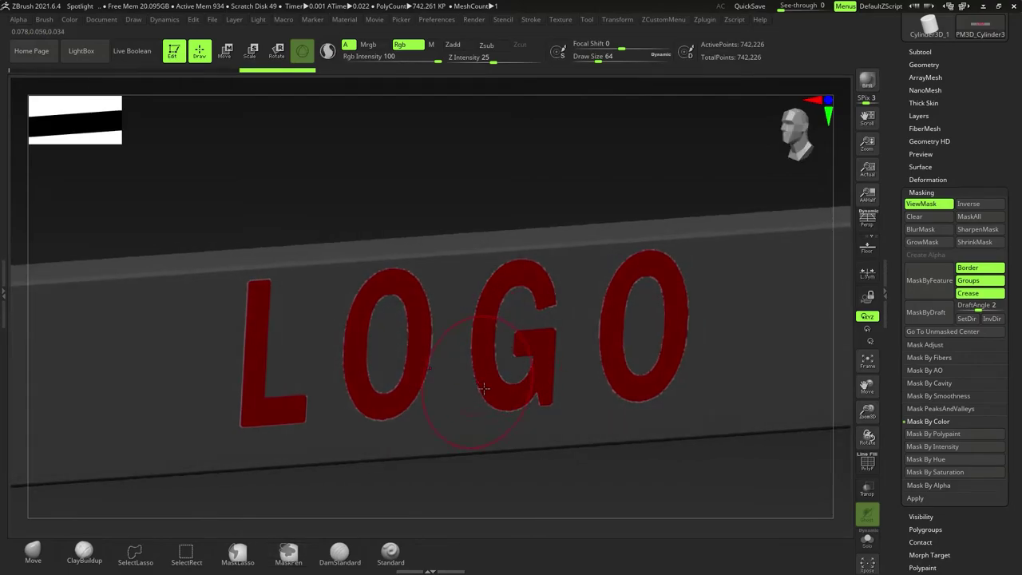
key("w")
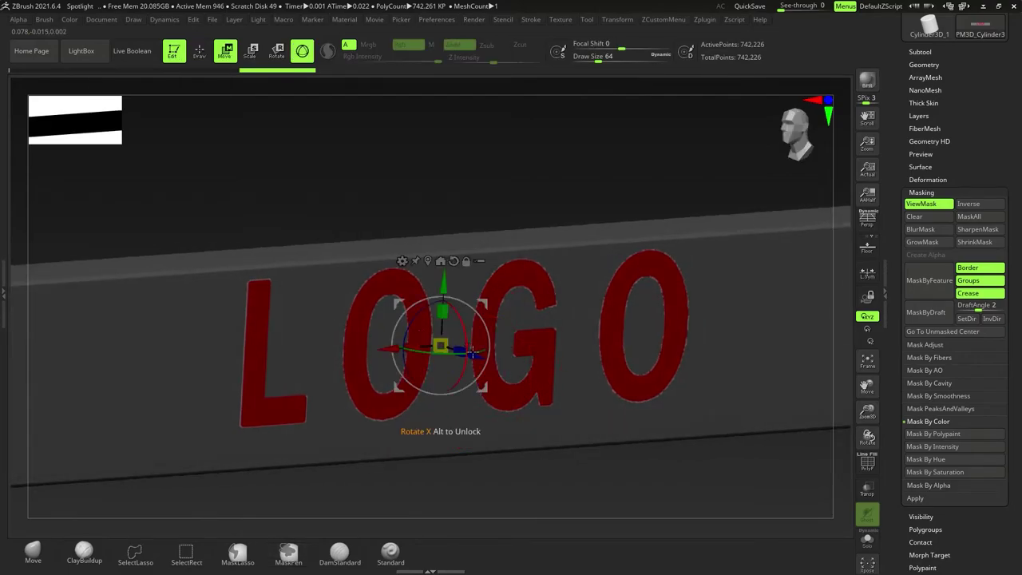
left_click_drag(473, 352, 503, 369)
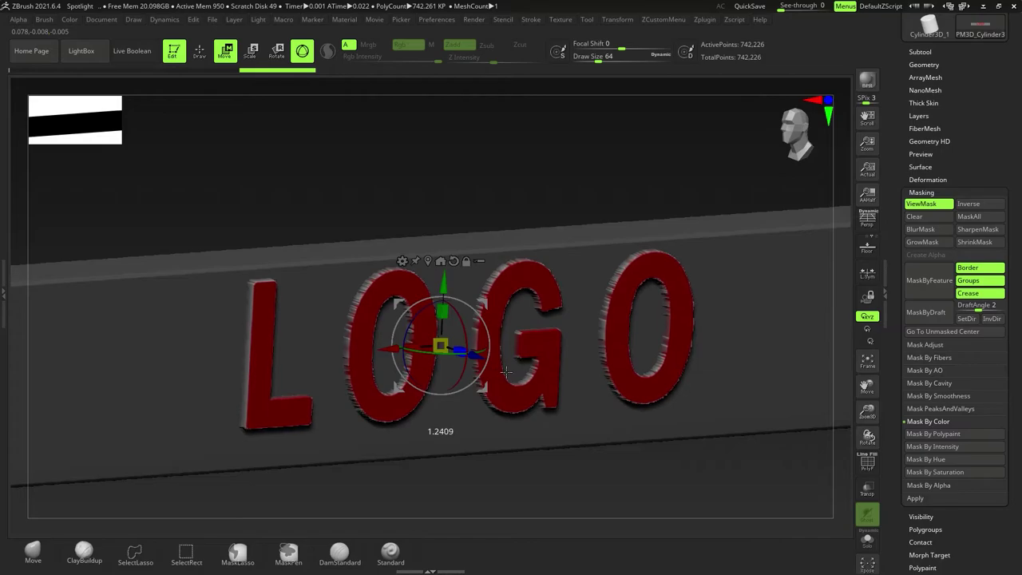
- Keep Spotlight hidden, turn off the mask display, and return to Draw mode to inspect the raised letters
key("shift+z")
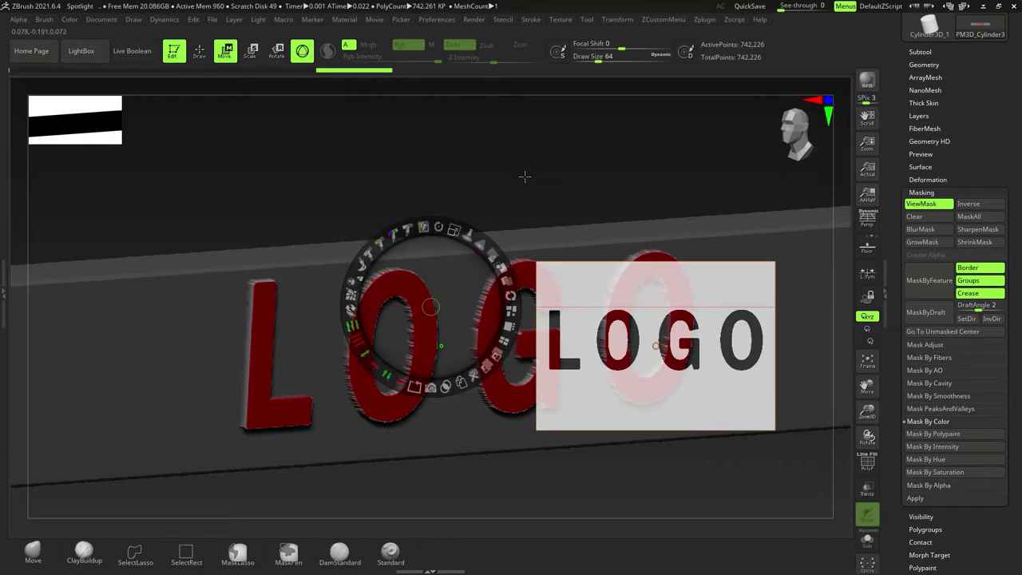
key("shift+z")
key("ctrl+h")
key("q")
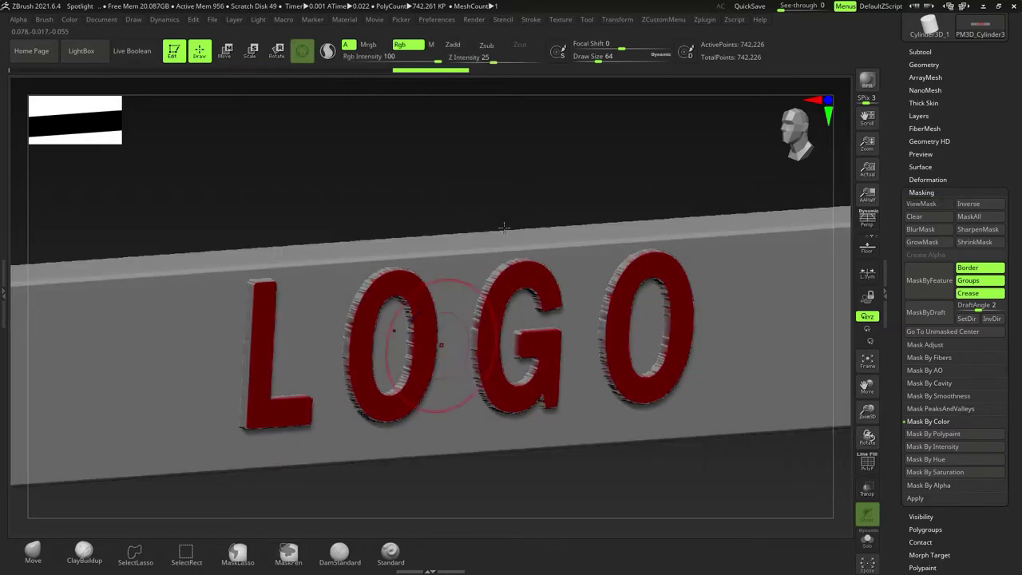
right_click_drag(443, 326, 521, 316)
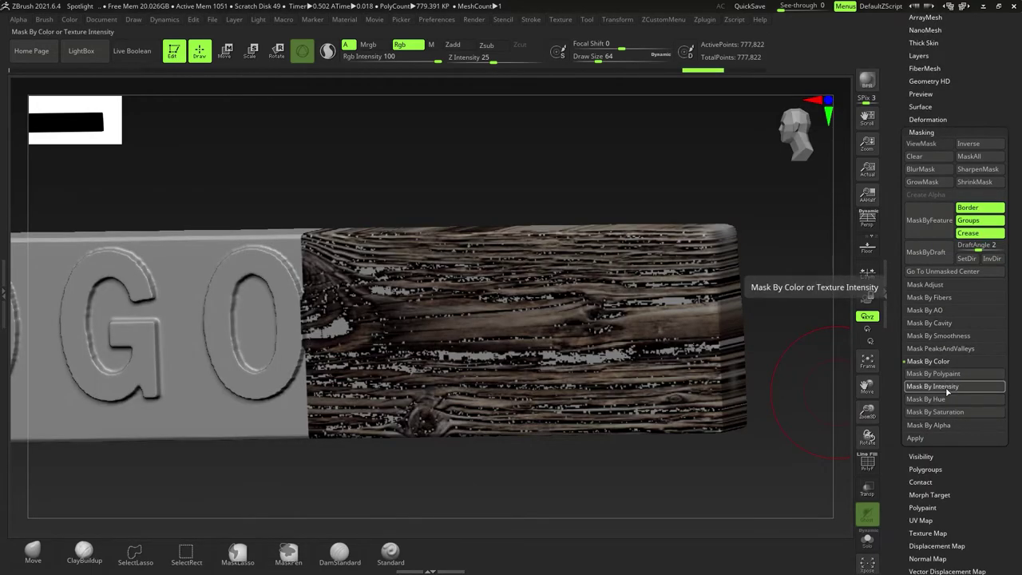
- Mask the painted wood grain section by intensity, turn off the subtool's color display, and invert the mask
left_click(932, 387)
right_click_drag(490, 342, 453, 348)
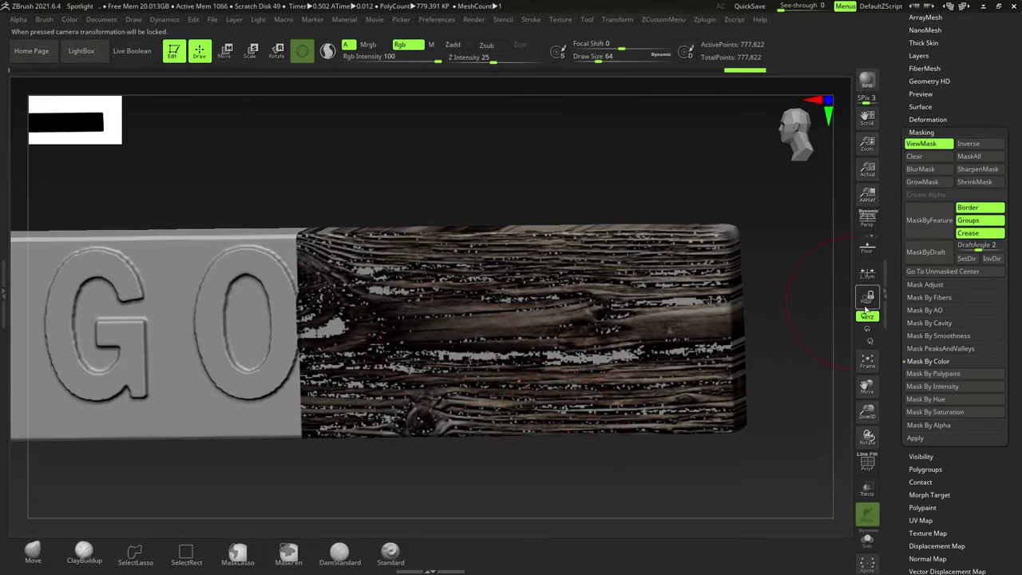
scroll(954, 319, "up", 14)
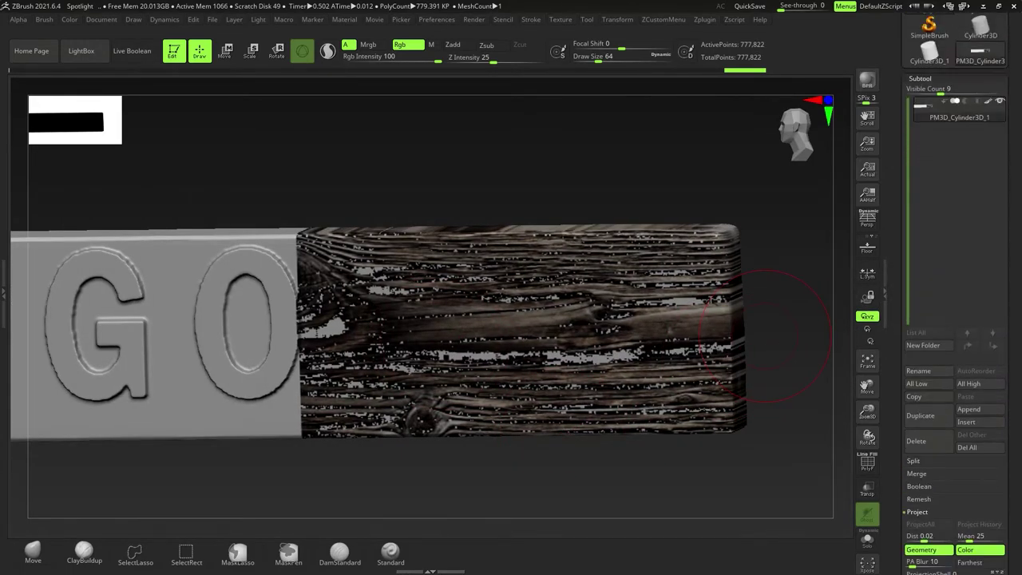
left_click(990, 272)
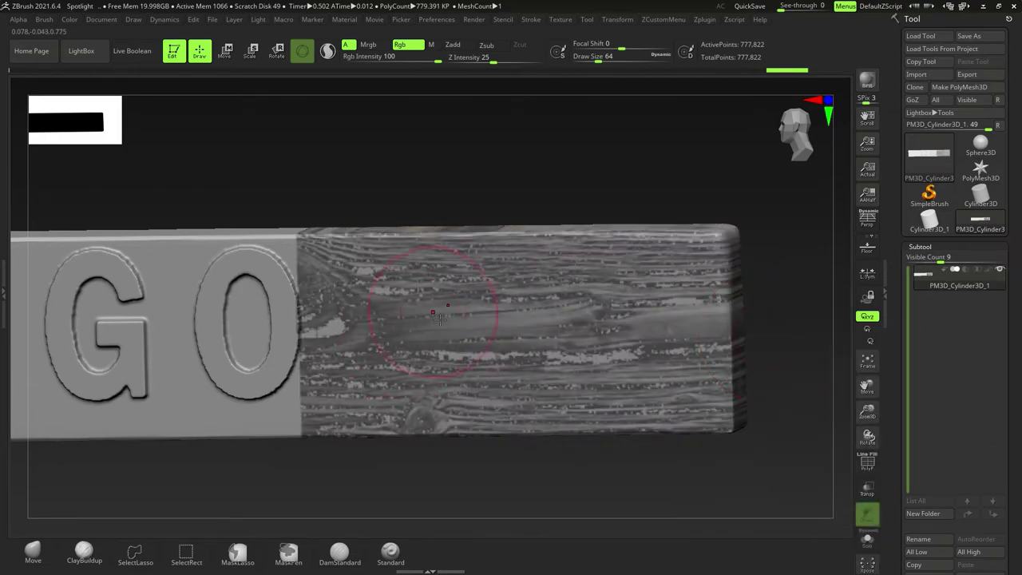
right_click_drag(433, 312, 447, 339)
left_click(487, 167, "ctrl")
right_click_drag(543, 365, 563, 365)
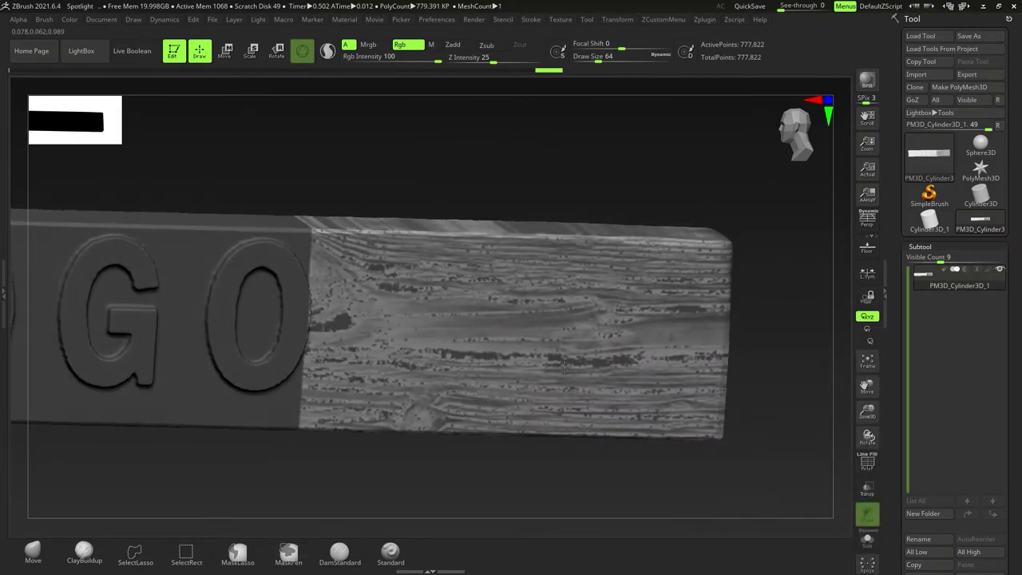
- Shift the unmasked wood grain areas with the Move gizmo to deepen the relief, and clear the mask
key("w")
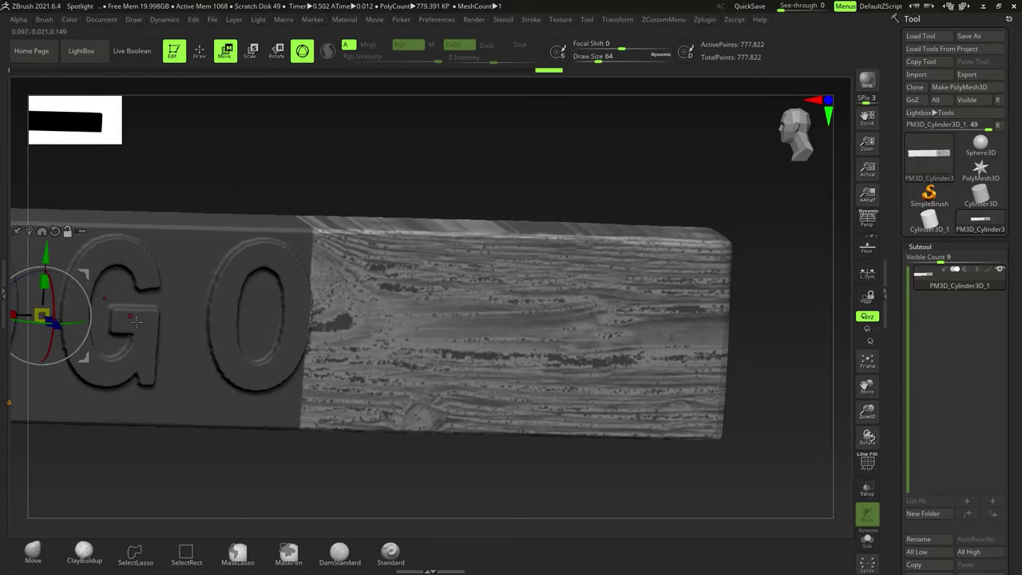
right_click_drag(136, 322, 130, 351, "alt")
mouse_move(119, 325)
left_mouse_down()
mouse_move(123, 339)
mouse_move(116, 322)
left_mouse_up()
key("q")
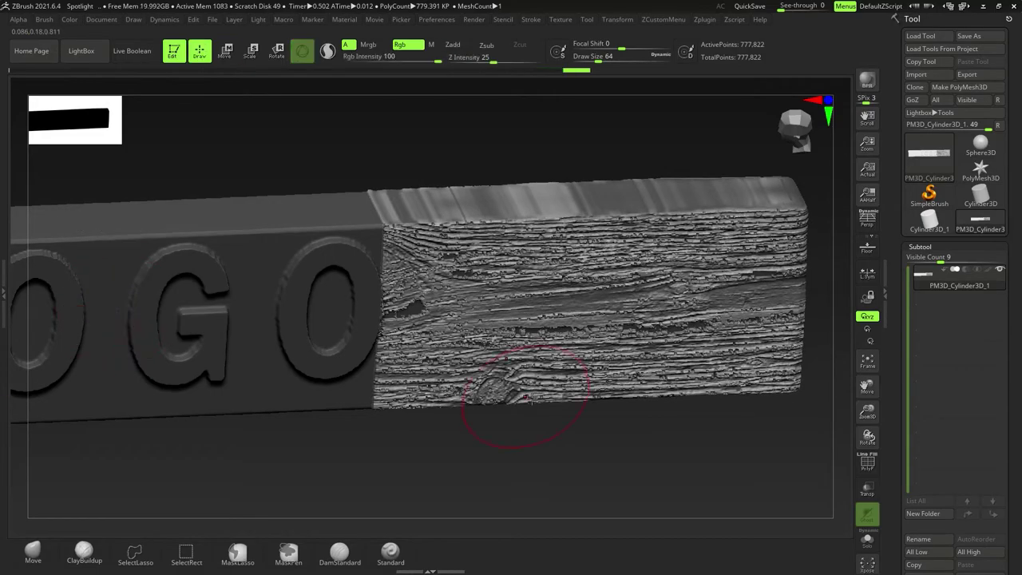
right_click_drag(534, 481, 535, 463)
left_click_drag(536, 463, 577, 474, "ctrl")
right_click_drag(550, 444, 551, 459)
left_click_drag(513, 452, 550, 446, "ctrl")
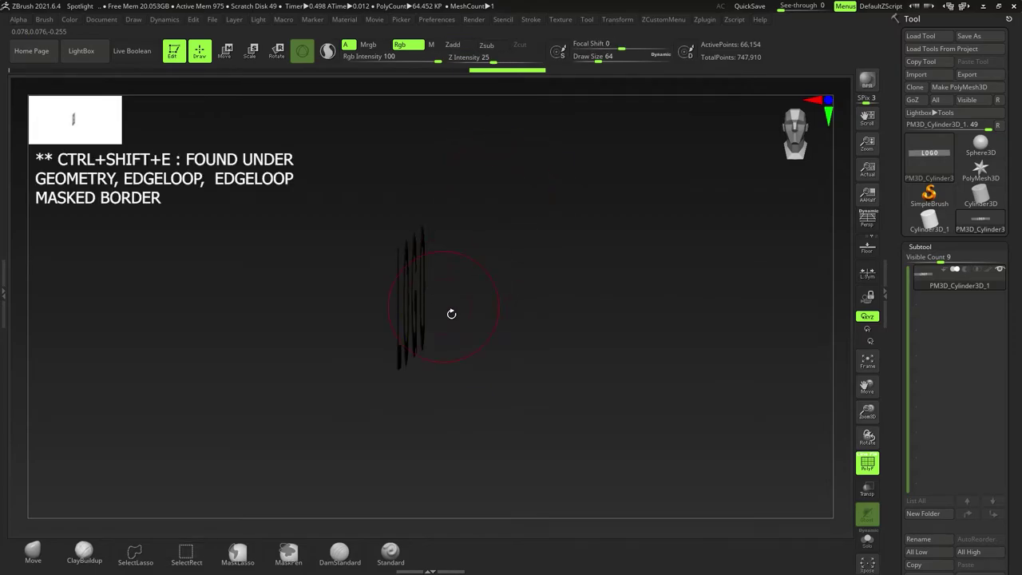
- Isolate the front faces of the logo letters and delete the hidden geometry
mouse_move(487, 167)
left_mouse_down("ctrl+shift")
mouse_move(388, 419)
mouse_move(393, 352)
mouse_move(370, 319)
mouse_move(548, 365)
left_mouse_up("ctrl+shift")
key("space")
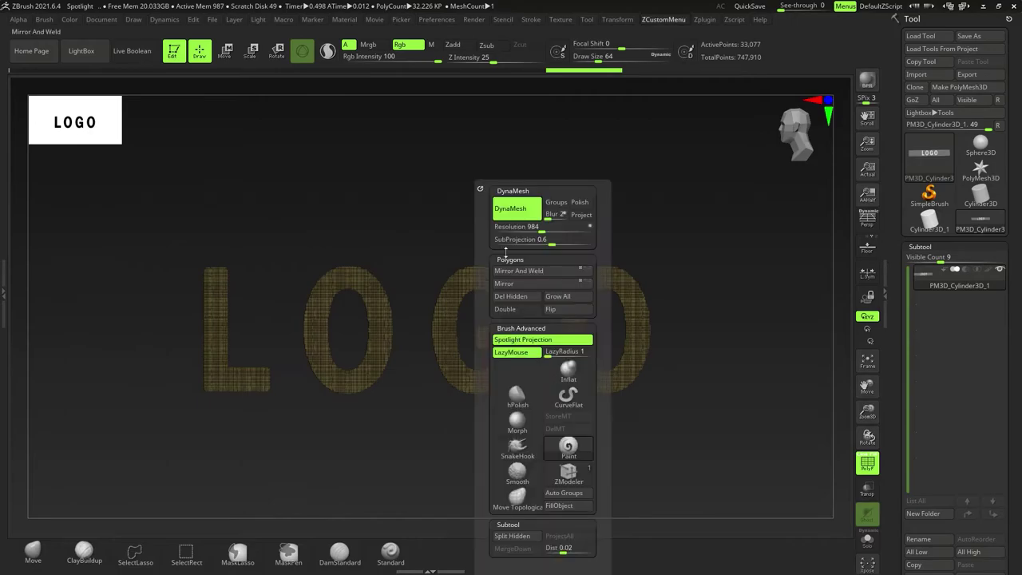
left_click(513, 300)
left_click_drag(349, 363, 486, 399, "alt")
left_click_drag(447, 342, 480, 345)
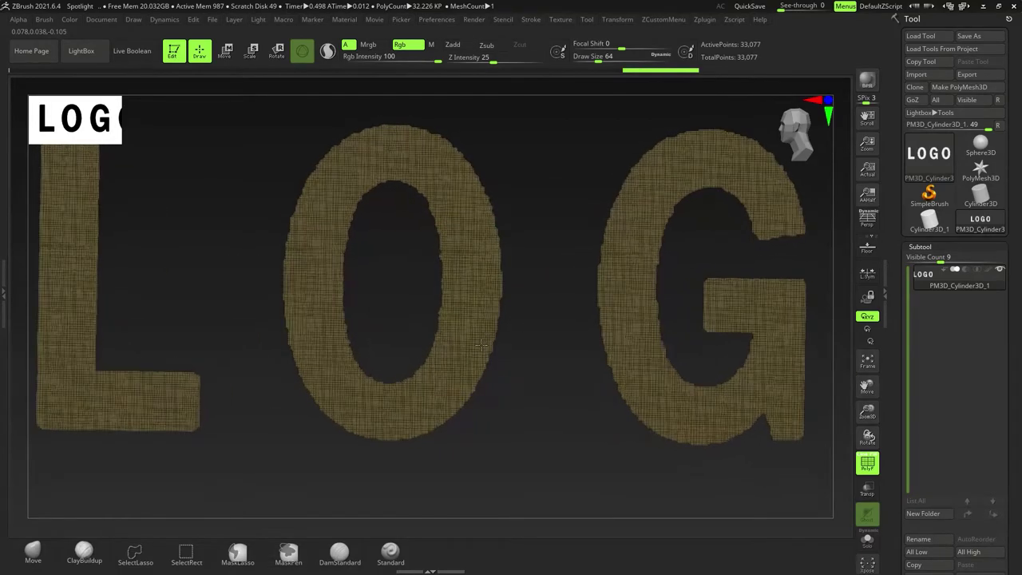
- Apply a light Polish By Features deformation to the letters to smooth their jagged outlines
right_click_drag(570, 358, 566, 327, "ctrl")
left_click_drag(1016, 551, 1019, 262)
left_click_drag(958, 551, 951, 264)
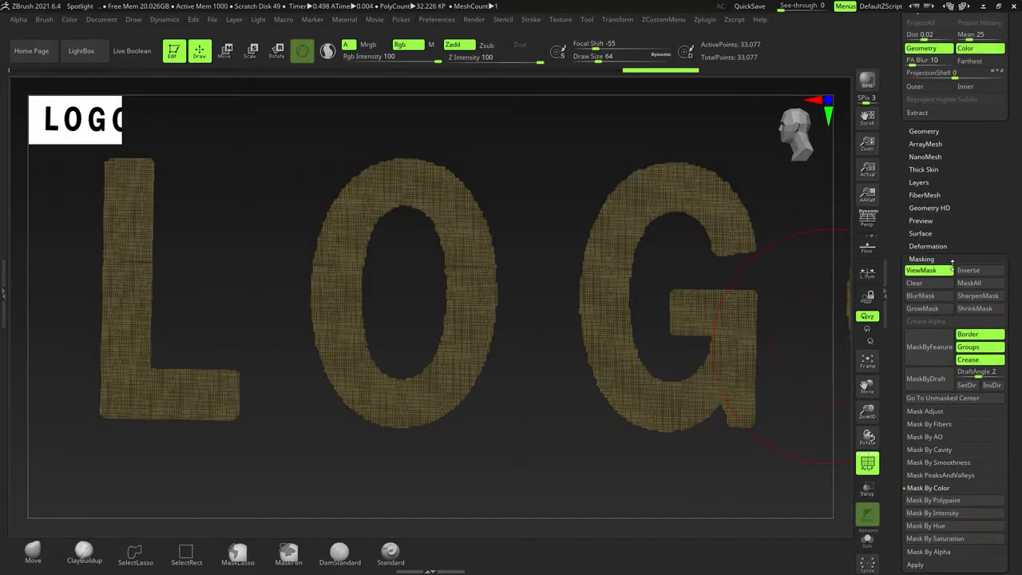
left_click(938, 264)
left_click(928, 246)
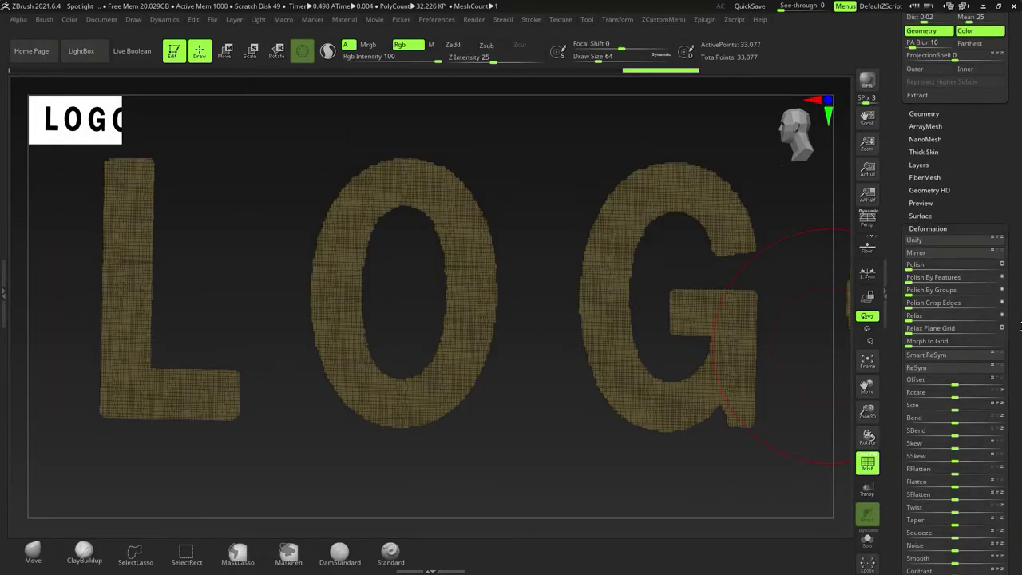
left_click_drag(1020, 309, 1019, 307)
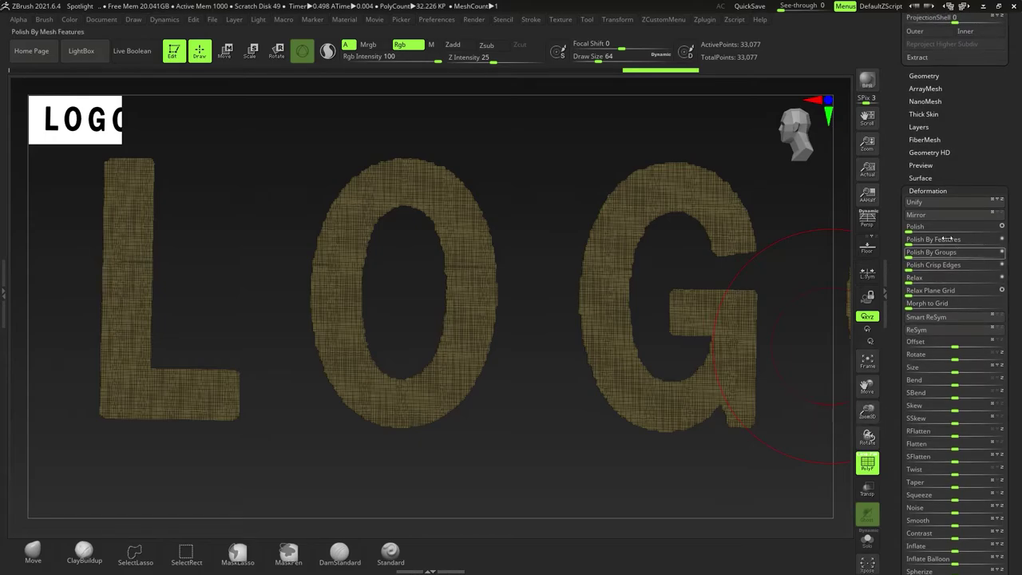
left_click_drag(915, 245, 926, 245)
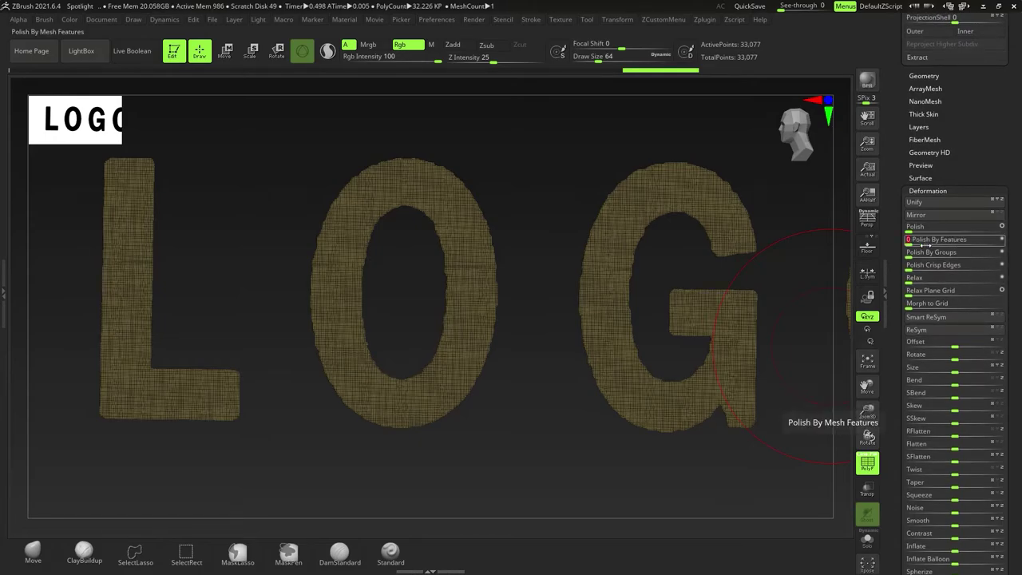
- Zoom in on the letter O and polish the letters by features again for smoother edges
right_click_drag(542, 310, 598, 391, "ctrl")
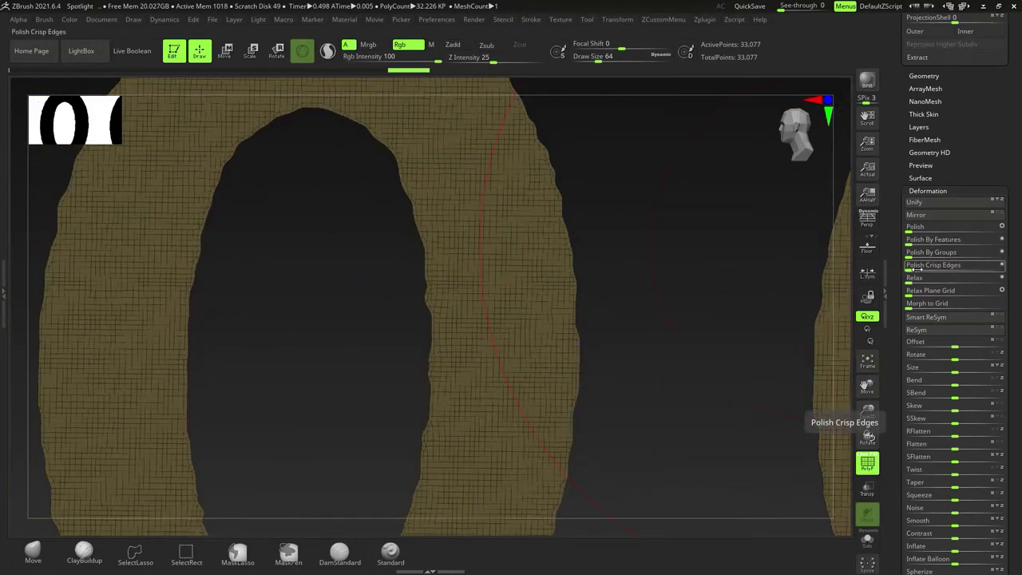
left_click(915, 269)
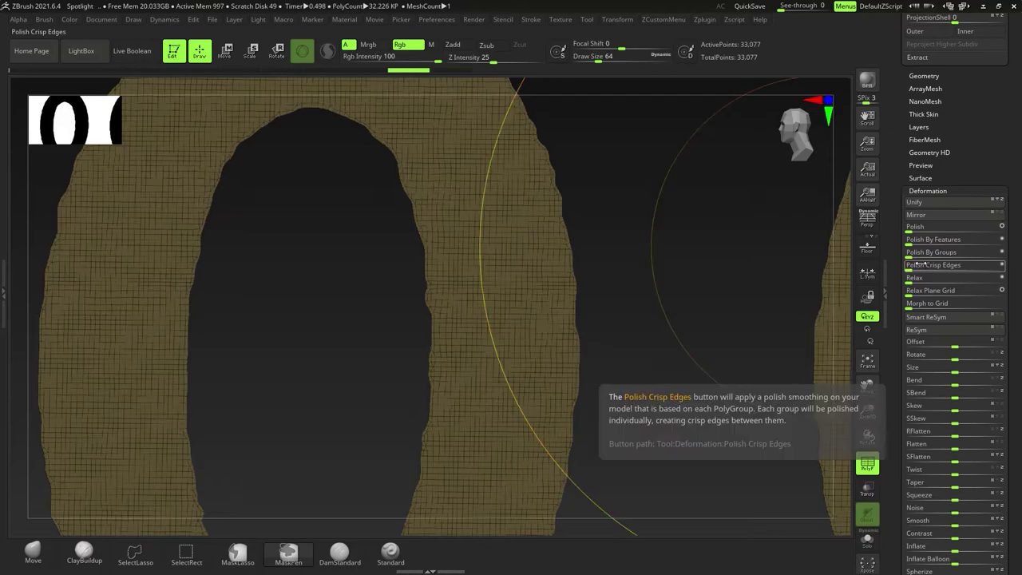
left_click(910, 245)
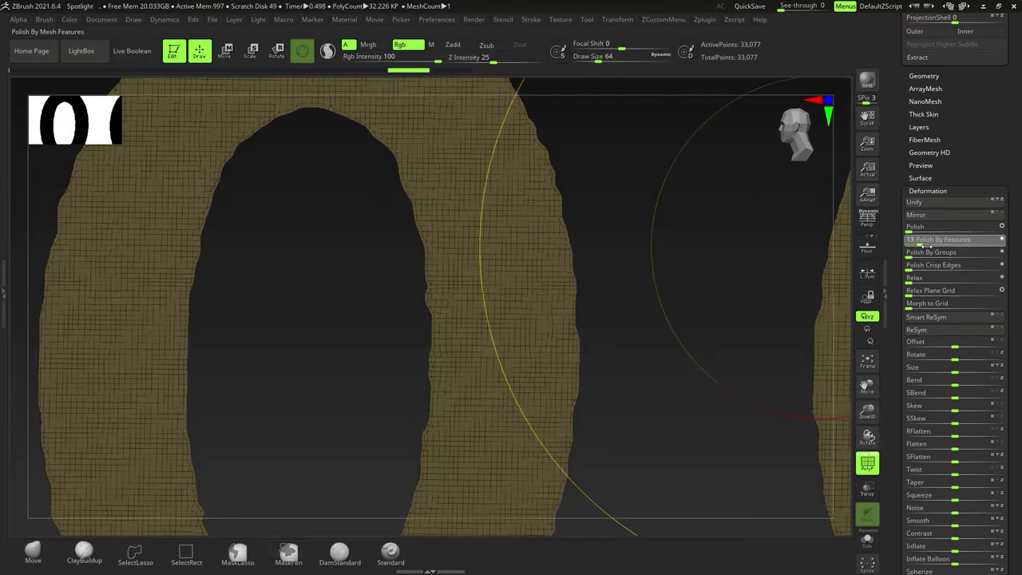
left_click_drag(920, 248, 960, 250)
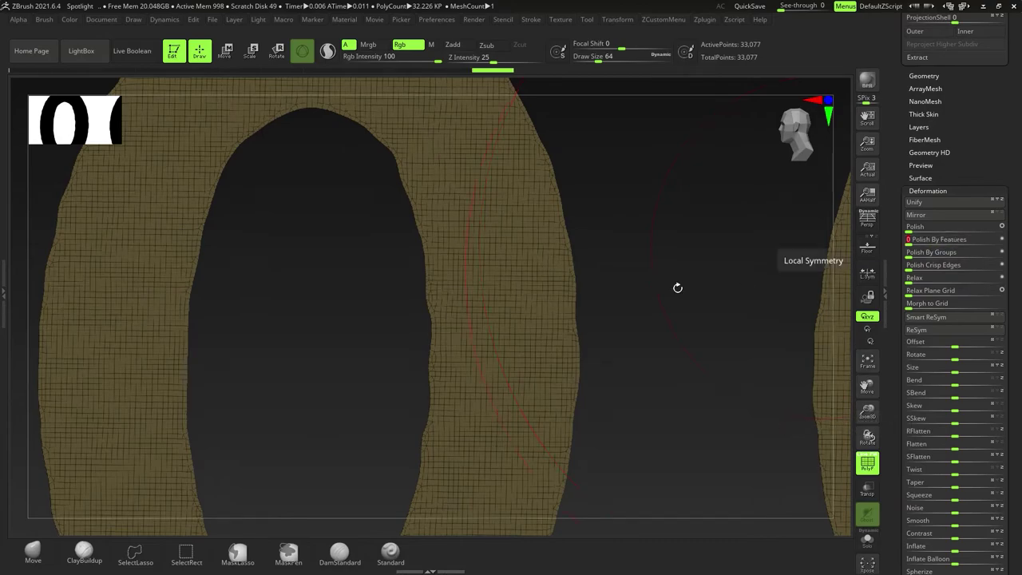
- Remesh the logo letters with ZRemesher at a target polygon count of 5
right_click_drag(511, 295, 276, 313, "ctrl")
right_click_drag(413, 312, 497, 387, "ctrl")
right_click_drag(431, 378, 23, 387, "alt")
scroll(926, 171, "up", 3)
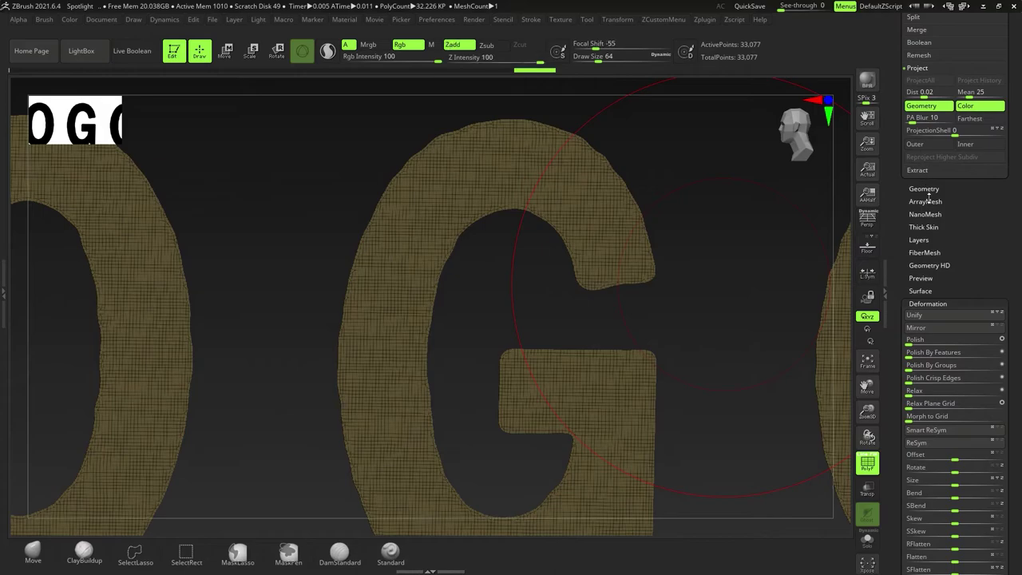
left_click(925, 190)
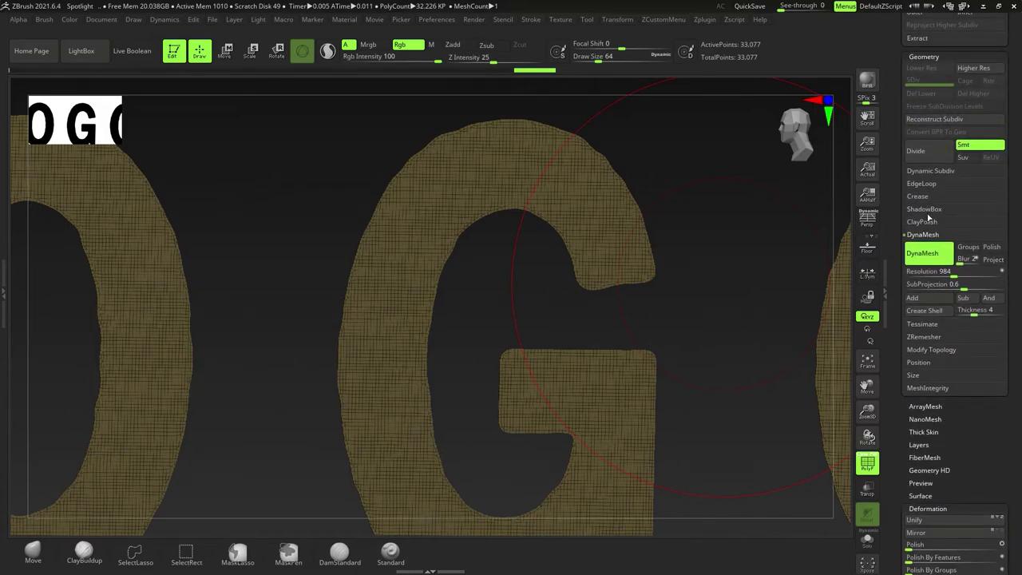
scroll(935, 352, "down", 1)
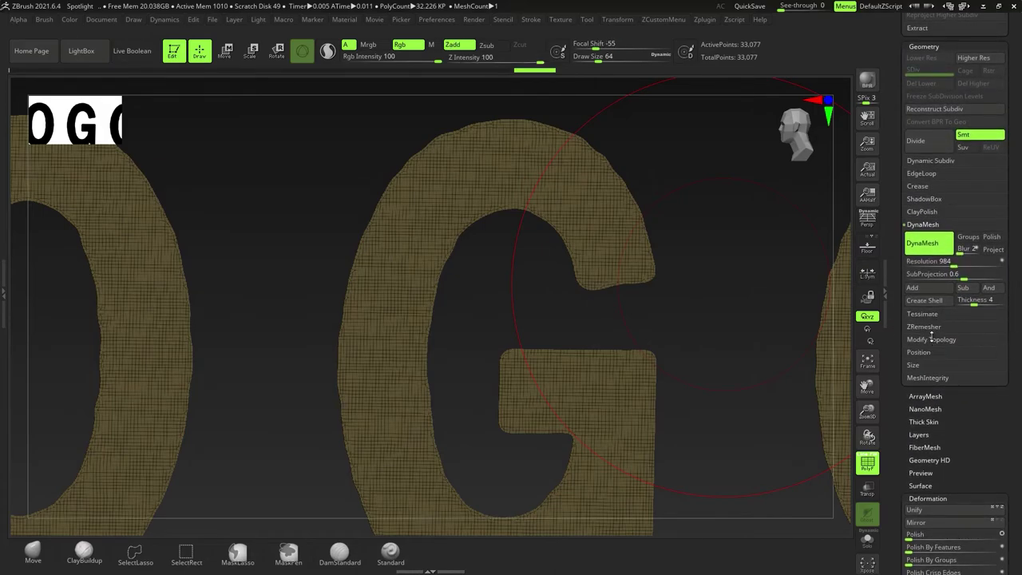
left_click(923, 327)
left_click(924, 345)
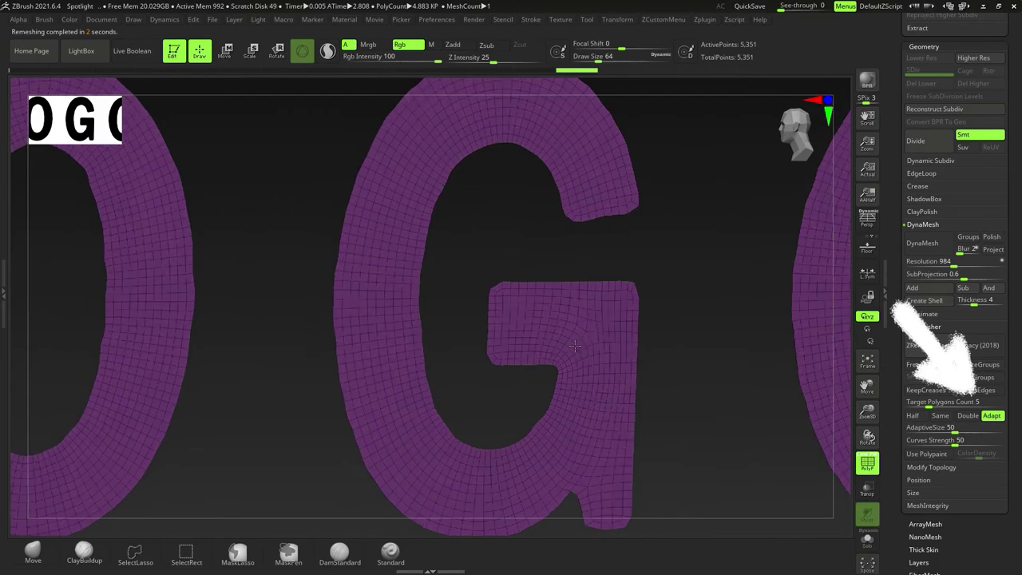
- Apply Polish By Features to the remeshed letters to round their corners and smooth their outlines
right_click_drag(575, 345, 605, 342)
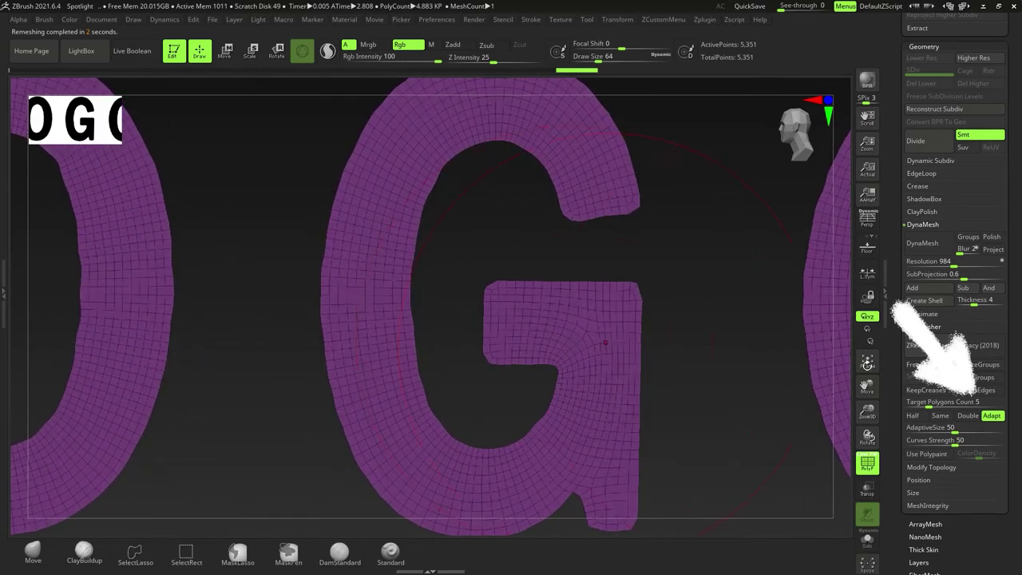
scroll(1018, 247, "down", 10)
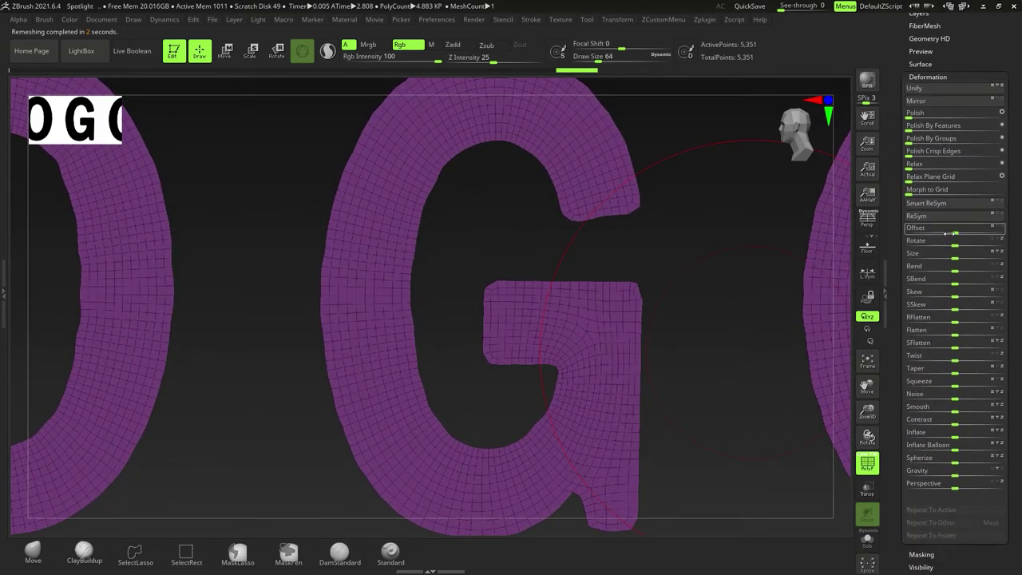
scroll(934, 170, "up", 1)
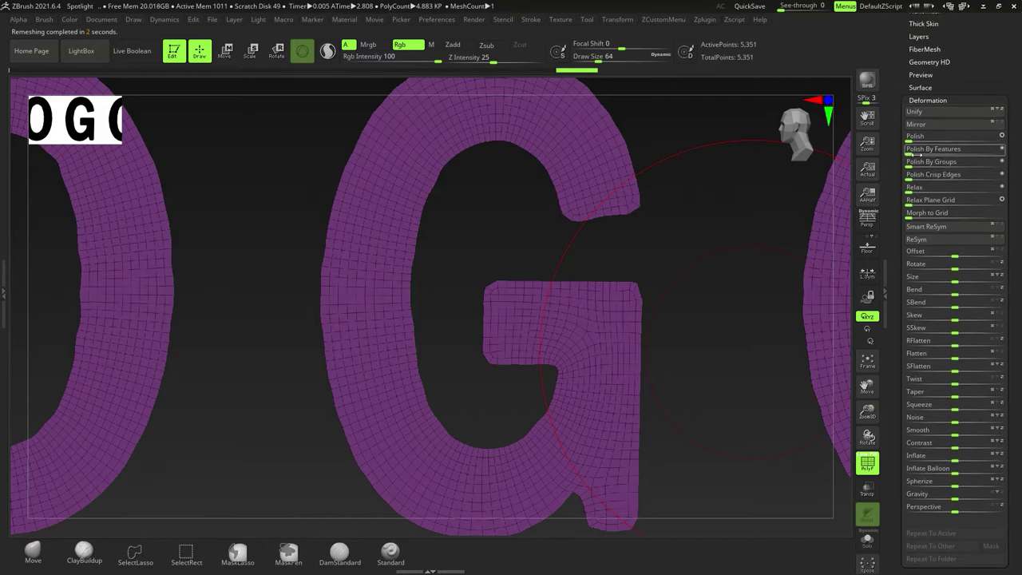
left_click(913, 150)
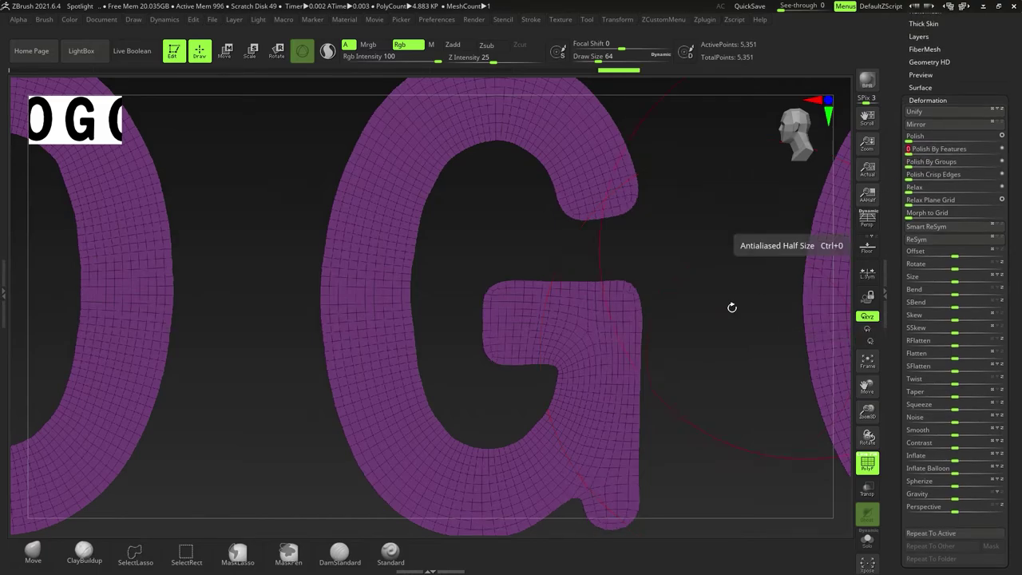
- Extrude all letter faces into solid 3D letters using the ZModeler brush's QMesh polygon action with the Polygroup All target
mouse_move(618, 363)
right_mouse_down("ctrl")
mouse_move(555, 388)
mouse_move(677, 387)
mouse_move(592, 385)
mouse_move(607, 393)
right_mouse_up("ctrl")
key("space")
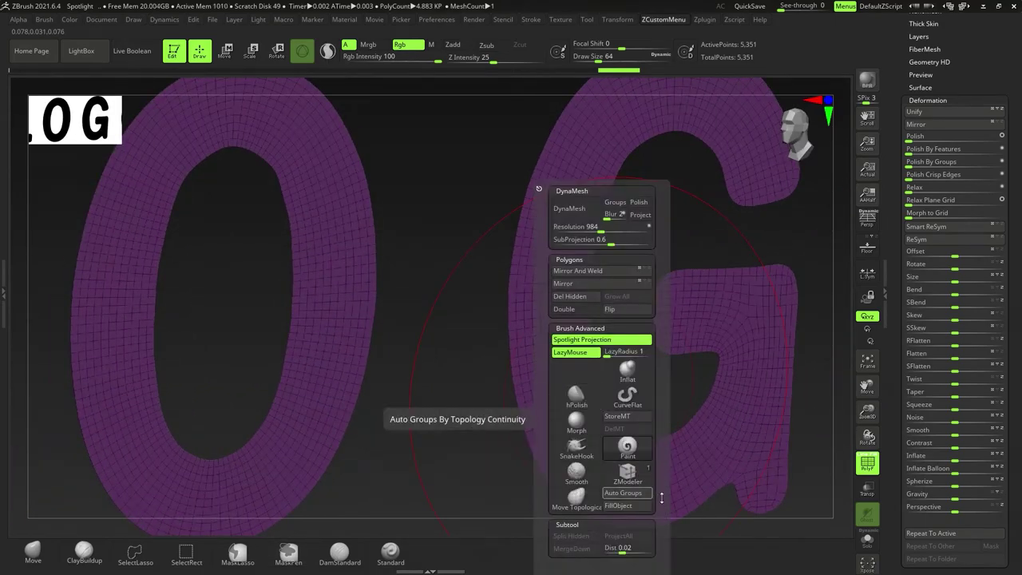
left_click(630, 477)
right_click_drag(314, 401, 563, 392, "ctrl")
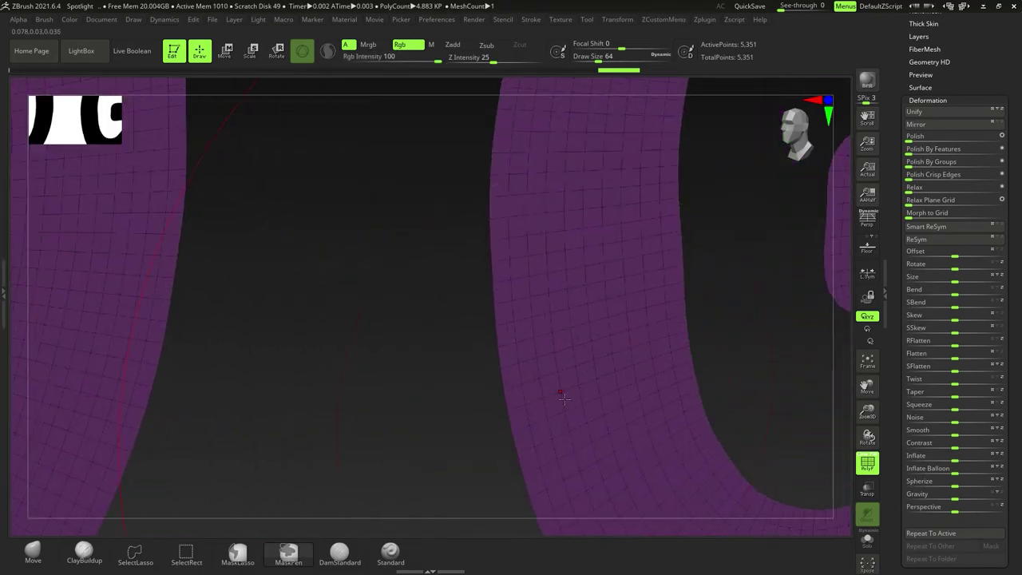
key("space")
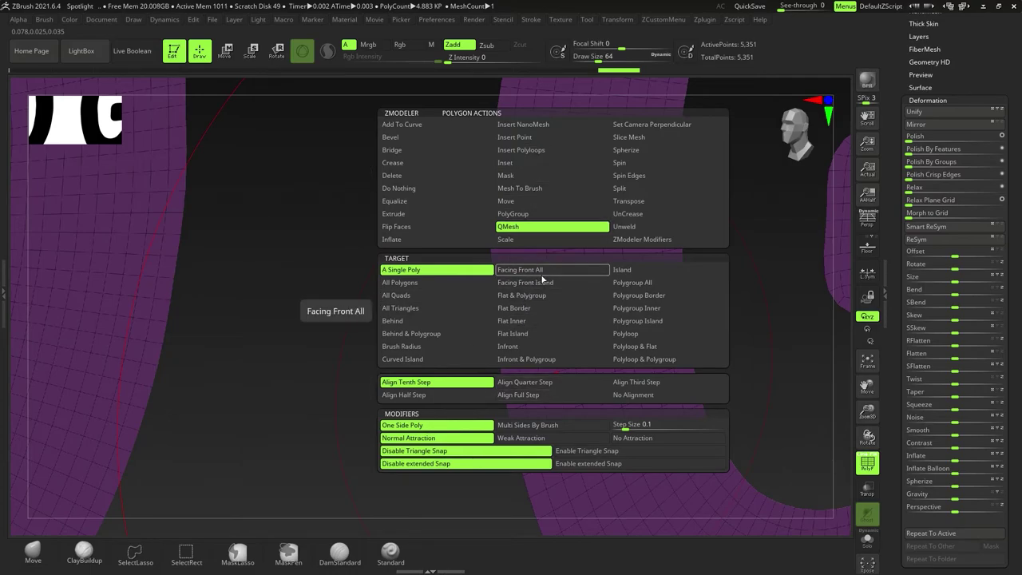
left_click(654, 282)
left_click_drag(482, 353, 589, 363)
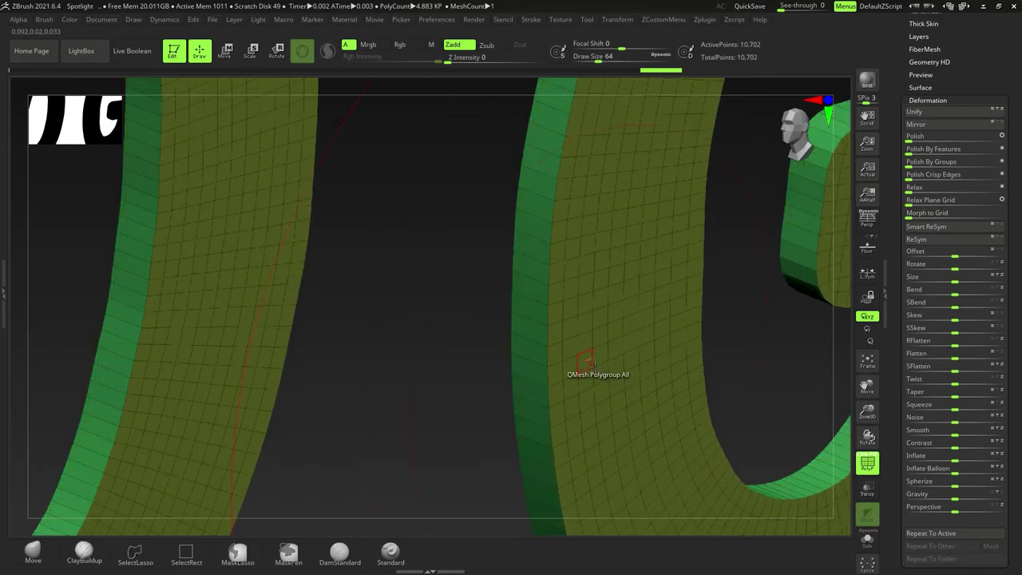
- Turn off the polyframe display and inspect the thickened logo letters as a whole from the front and at an angle
key("shift+f")
right_click_drag(561, 311, 415, 284, "ctrl")
right_click_drag(501, 282, 442, 308, "alt")
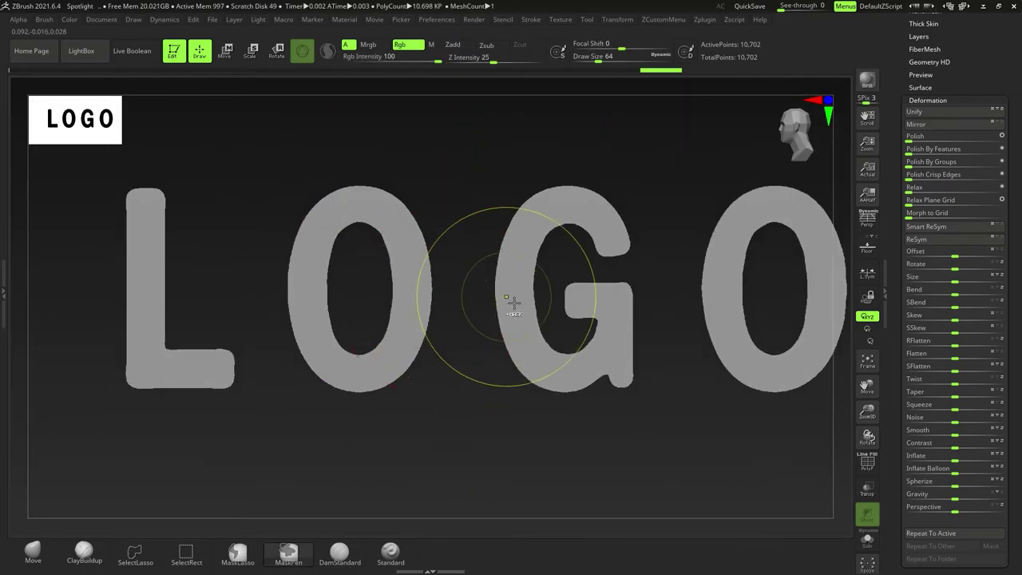
mouse_move(513, 301)
right_mouse_down("ctrl")
mouse_move(531, 319)
mouse_move(493, 326)
mouse_move(514, 312)
right_mouse_up("ctrl")
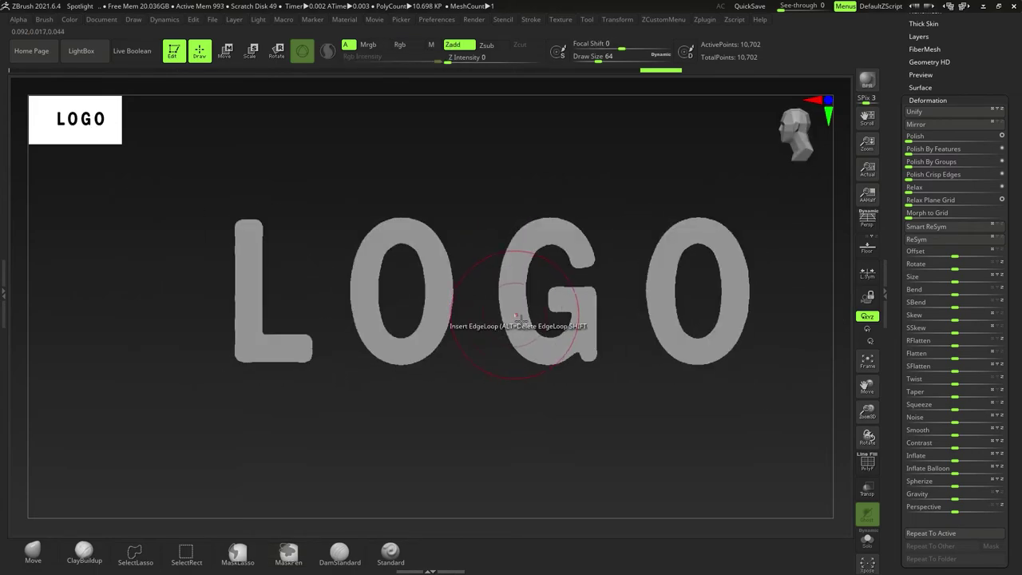
right_click_drag(519, 310, 502, 357)
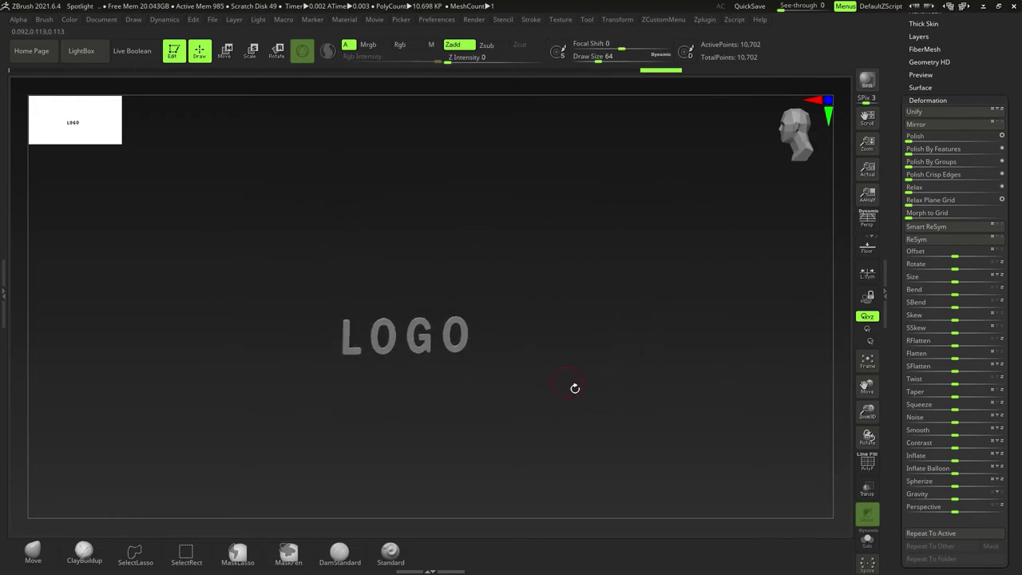
right_click_drag(531, 339, 499, 399, "ctrl")
right_click_drag(552, 364, 488, 353, "alt")
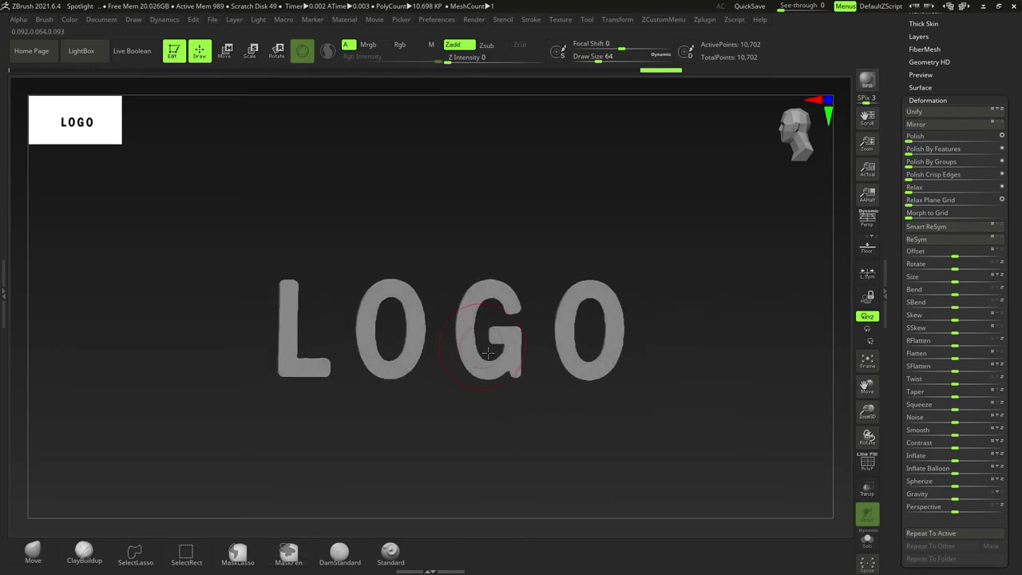